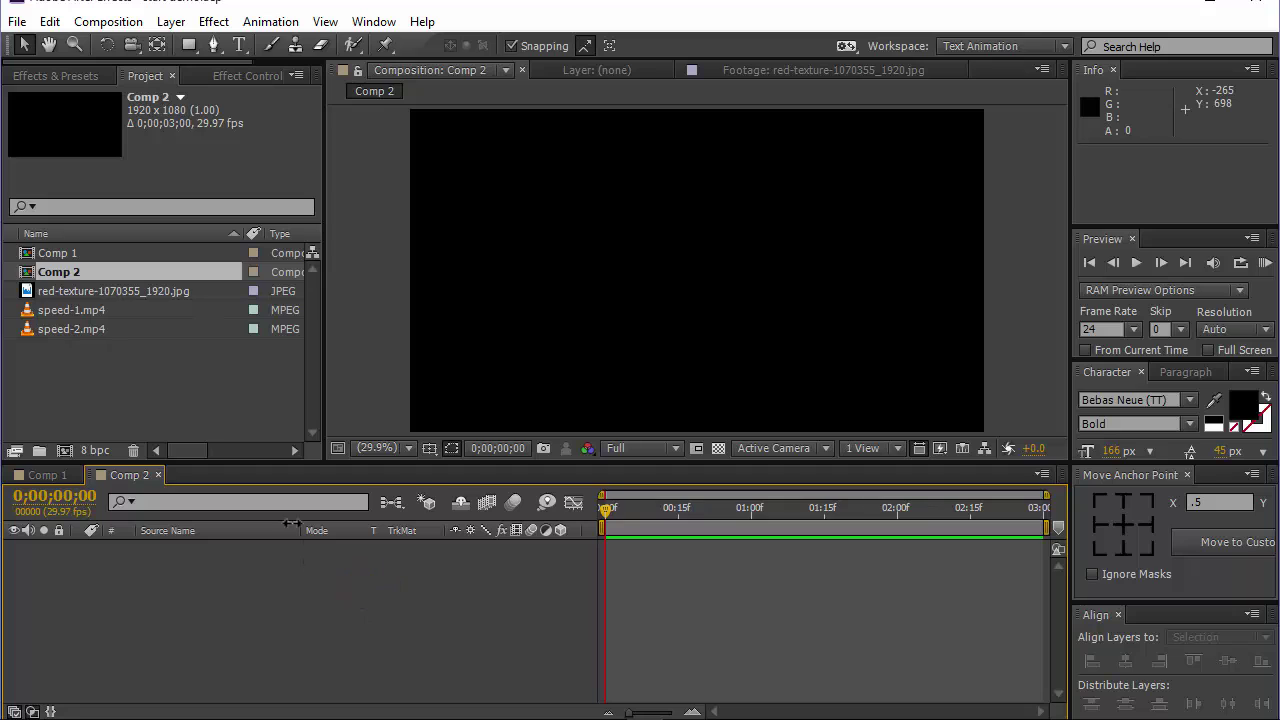
# - Create a comp-sized star shape layer with the Star tool, using no fill and an 80 px yellow stroke
pyautogui.click(189, 47)
pyautogui.click(189, 48)
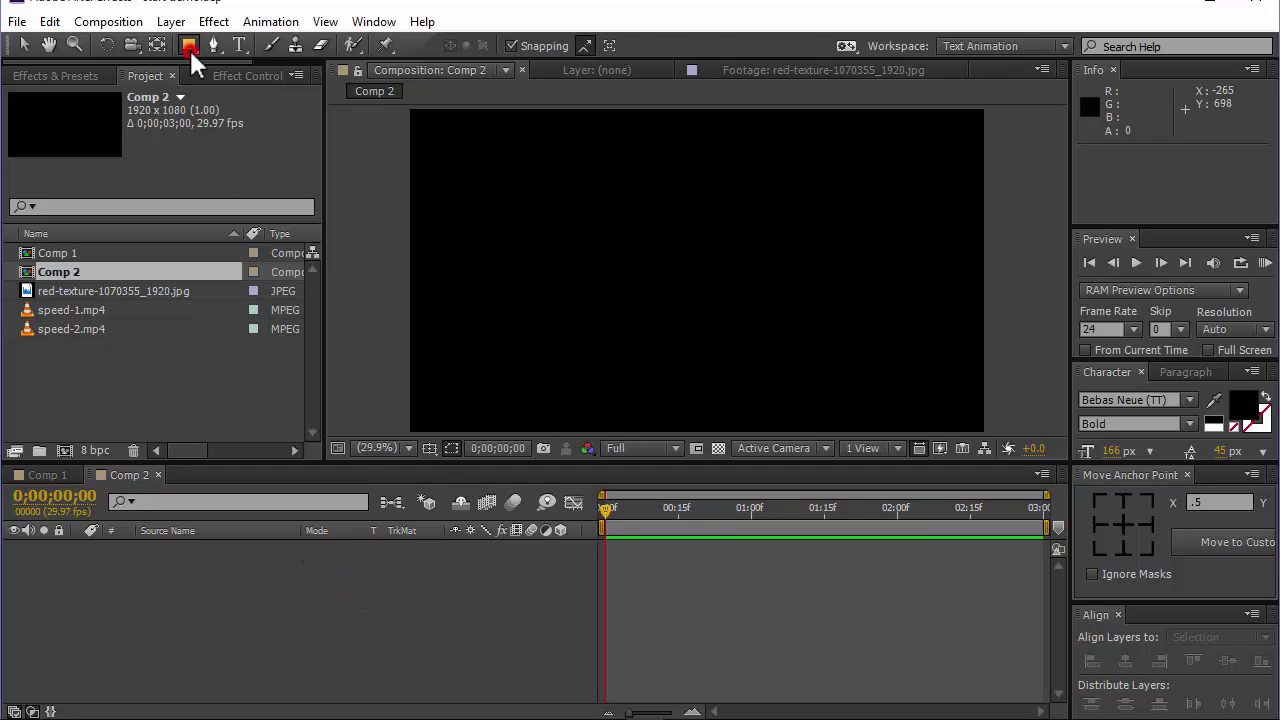
pyautogui.moveTo(189, 48); pyautogui.dragTo(245, 122)
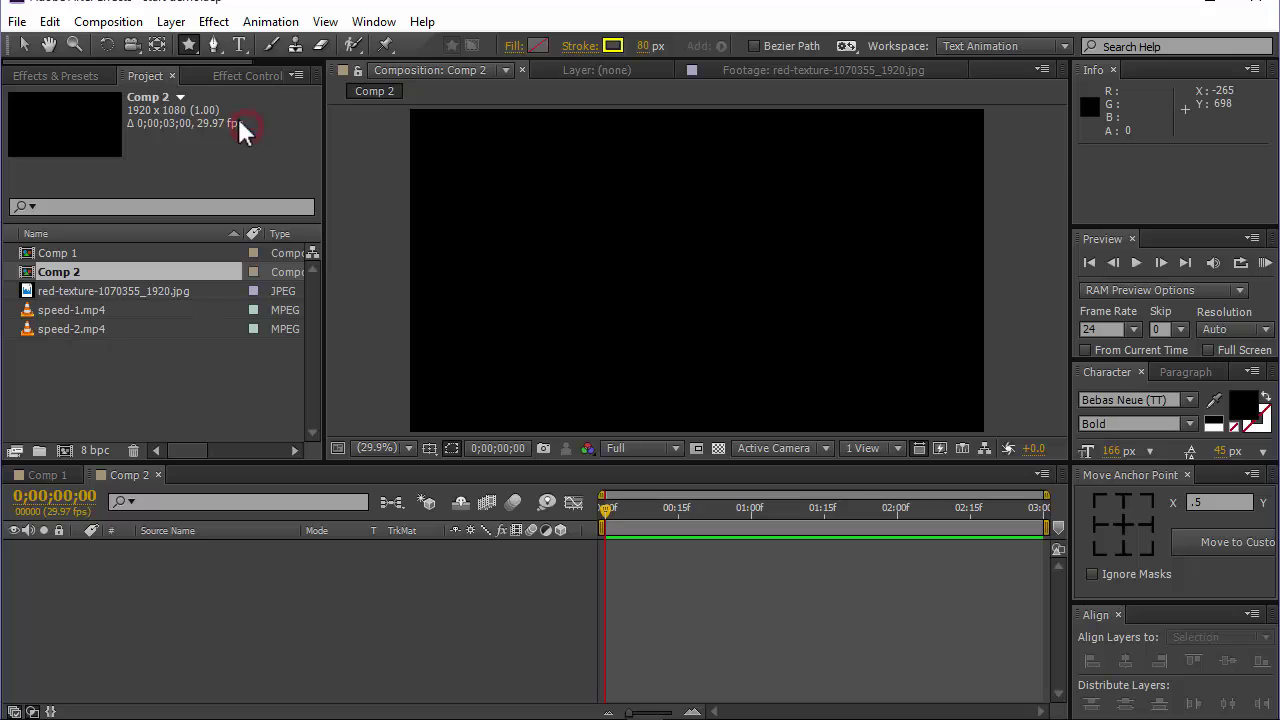
pyautogui.doubleClick(188, 48)
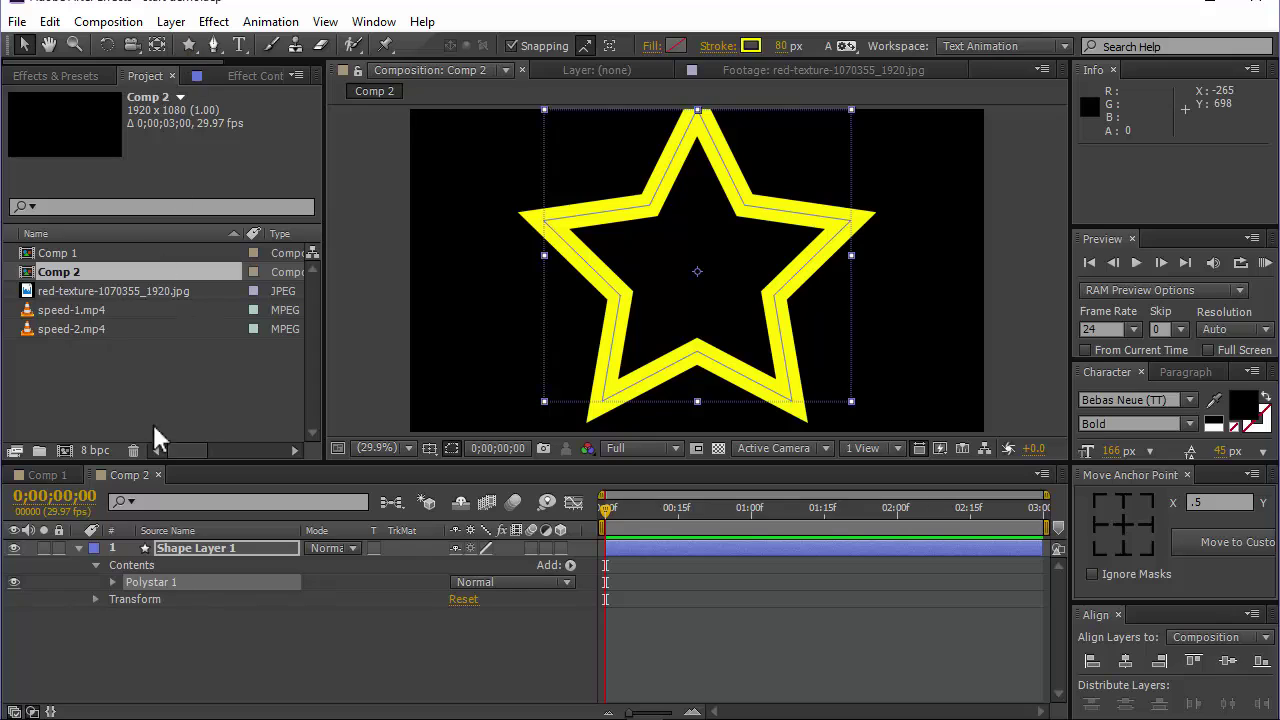
# - Enable Scale keyframing in Polystar 1's transform at the first frame and set the scale to 0%
pyautogui.click(114, 580)
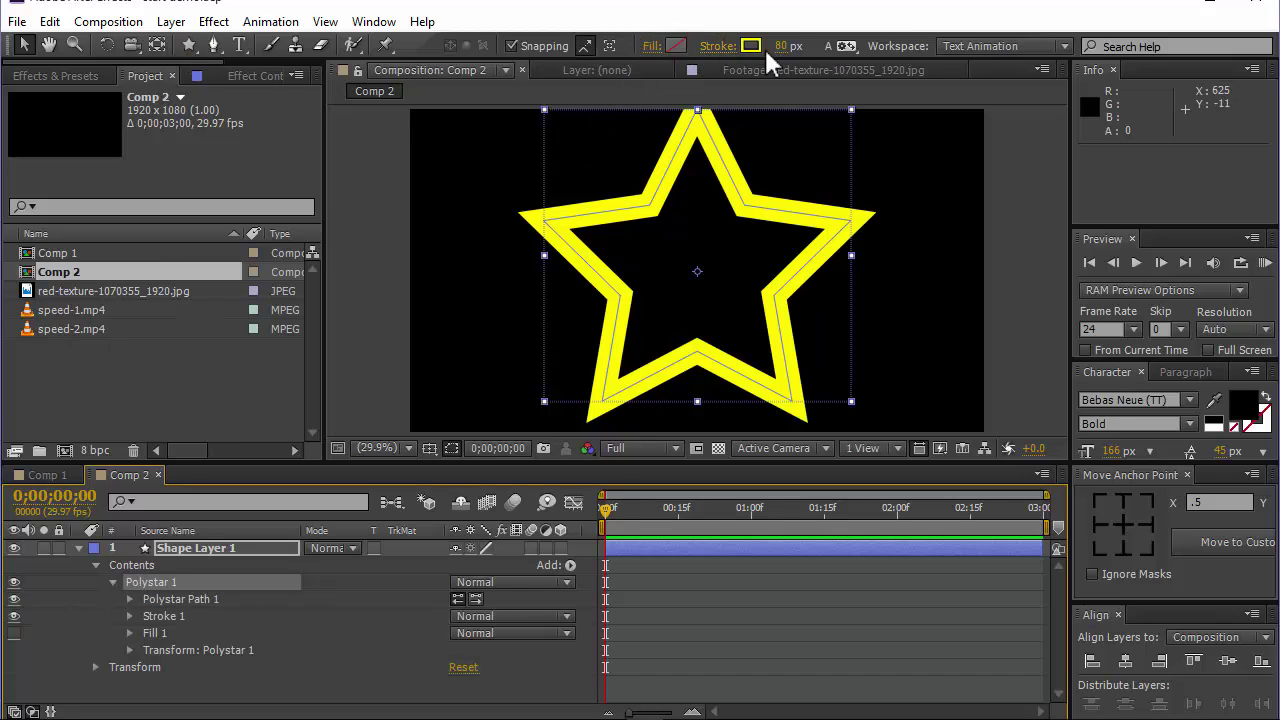
pyautogui.click(130, 651)
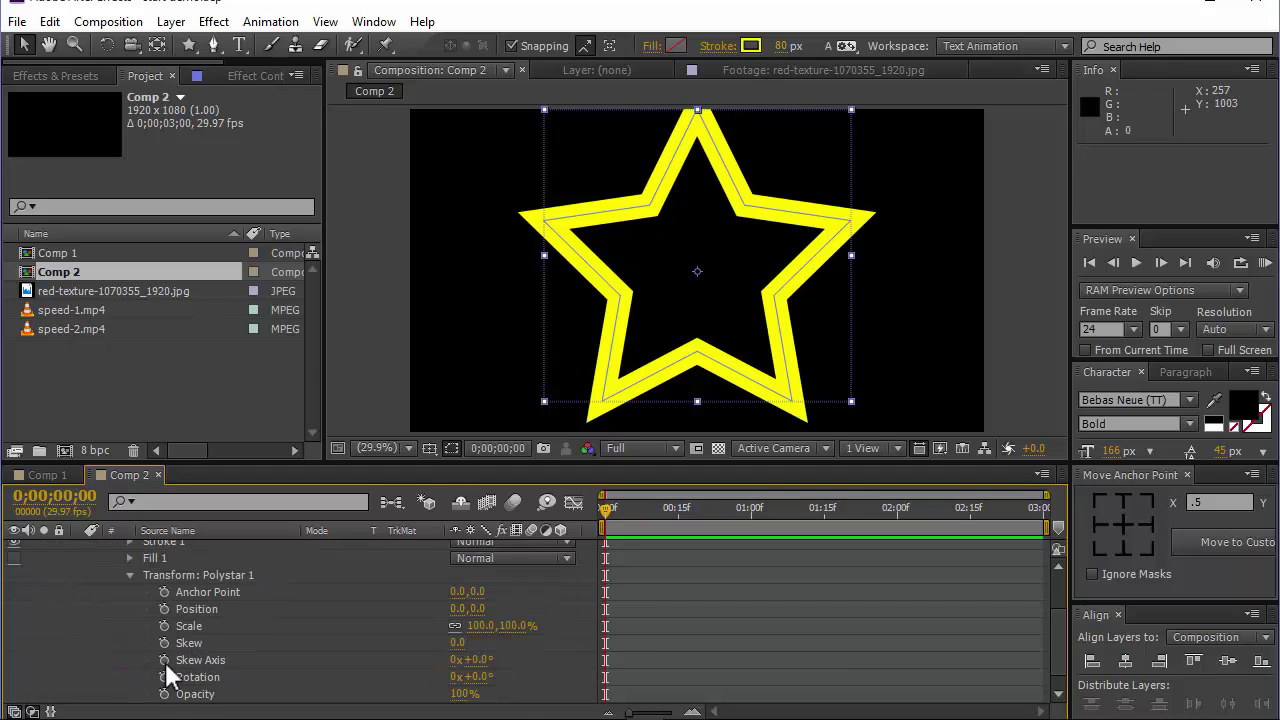
pyautogui.click(165, 627)
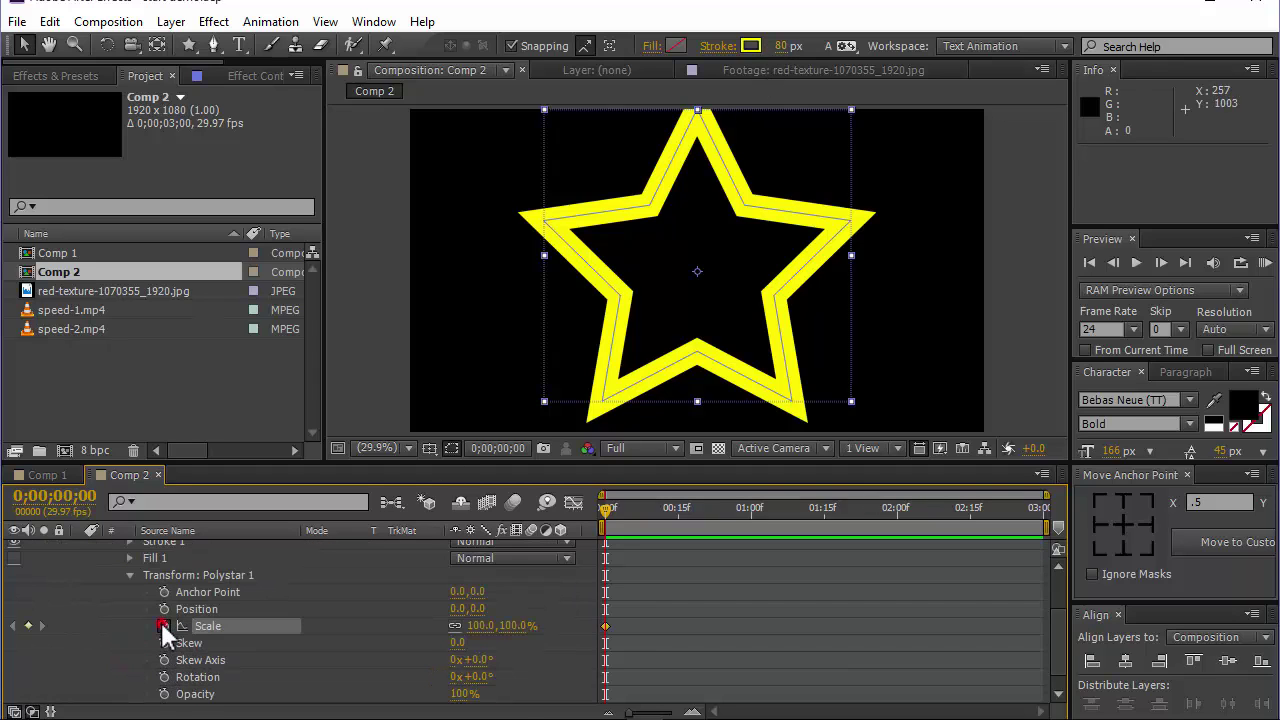
pyautogui.click(510, 625)
pyautogui.write('0')
pyautogui.press('Return')
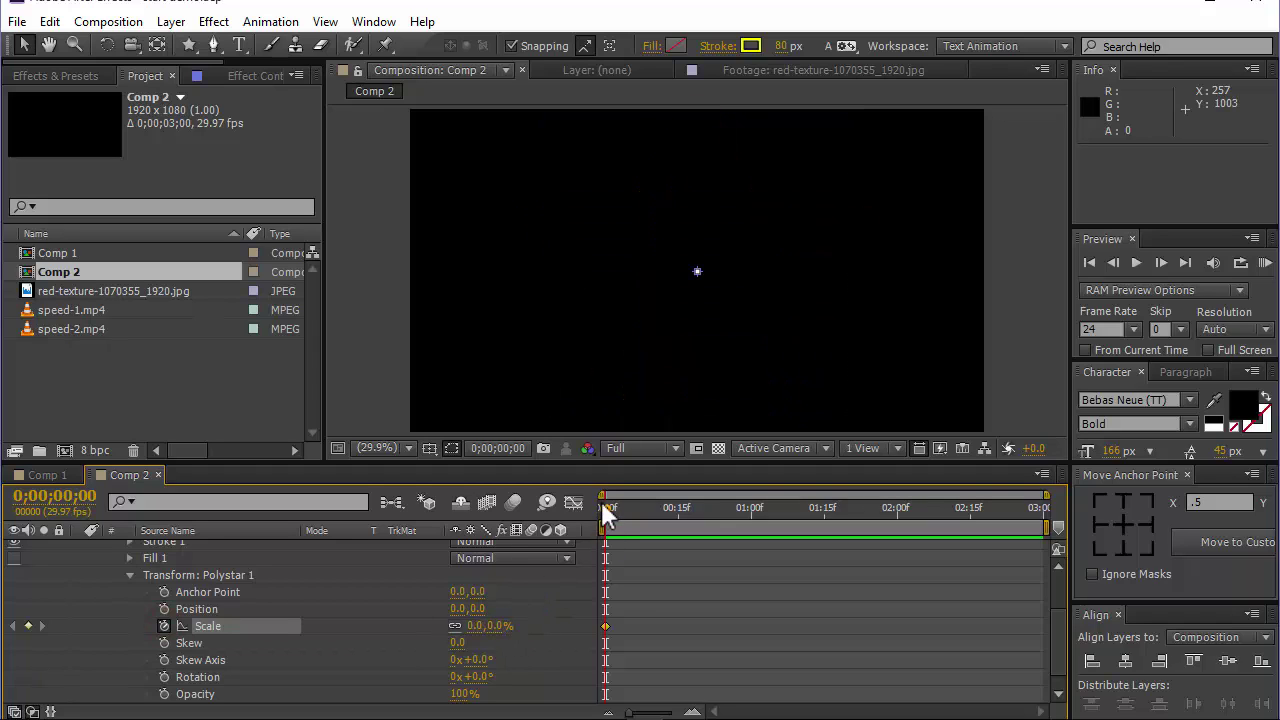
# - Add a Scale keyframe of 449% for Polystar 1 at 0;00;00;20 so the star grows beyond the frame
pyautogui.click(56, 496)
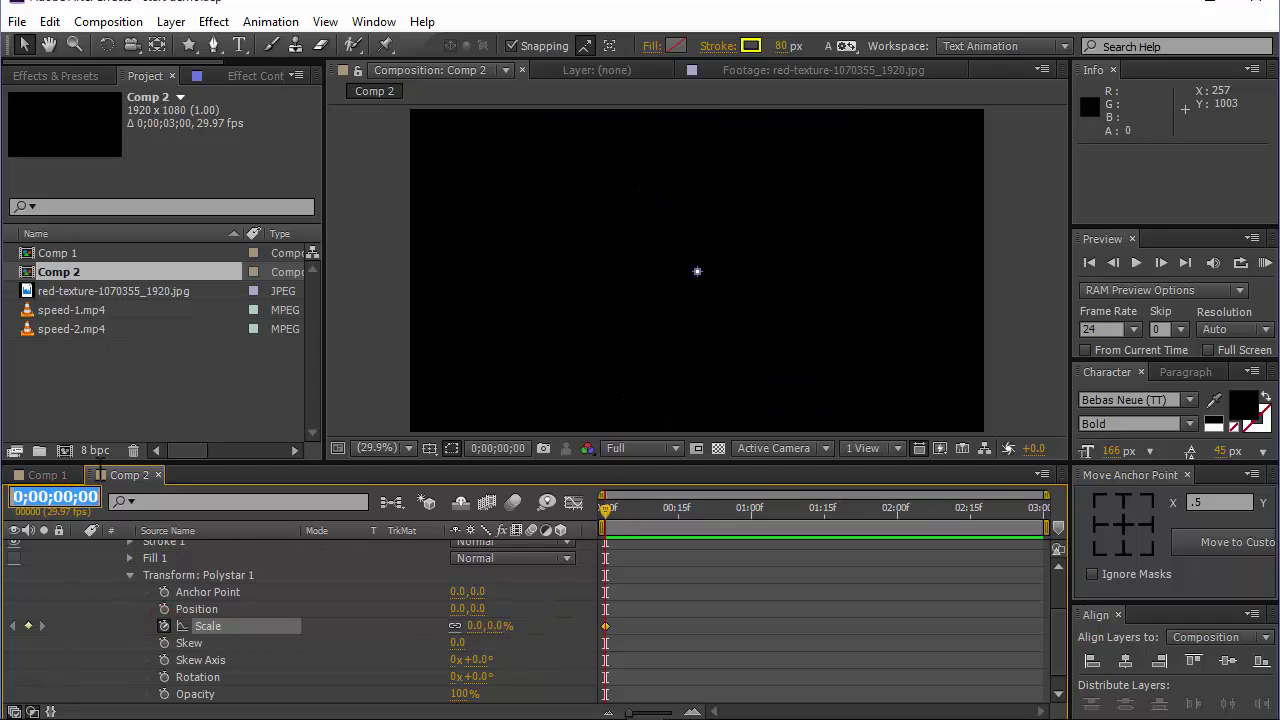
pyautogui.write('20')
pyautogui.press('Return')
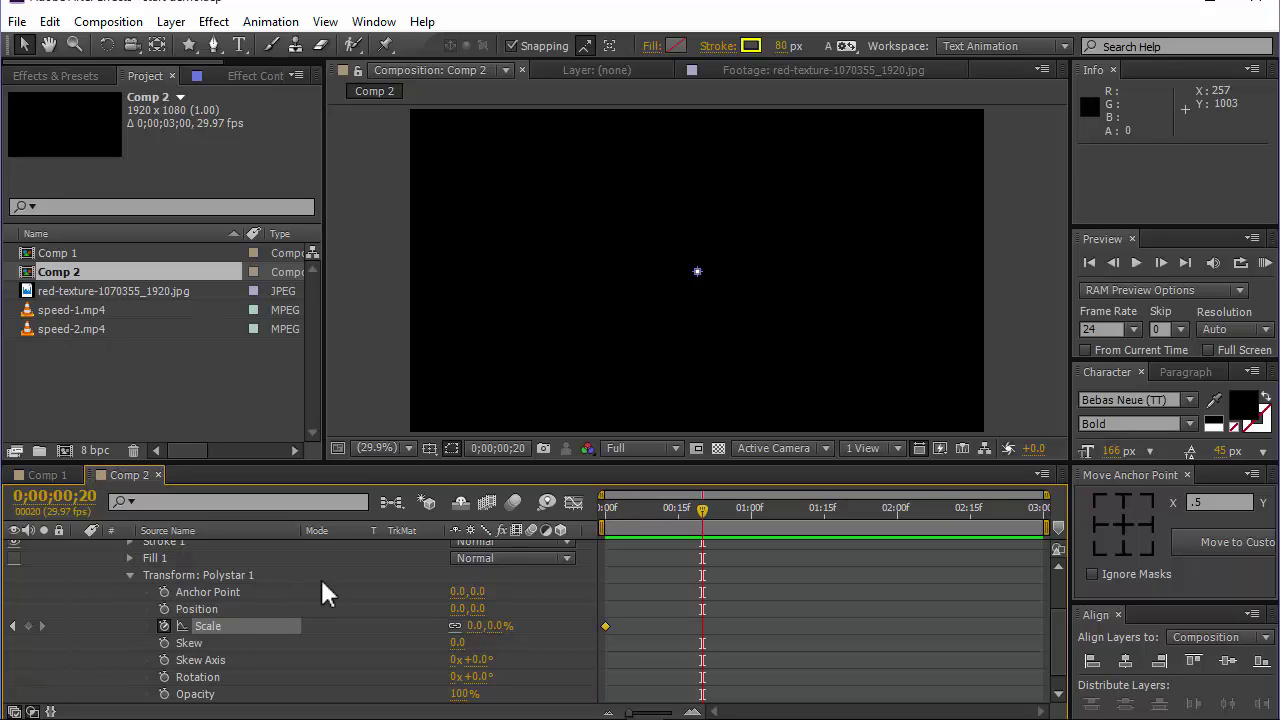
pyautogui.moveTo(497, 625); pyautogui.dragTo(966, 648)
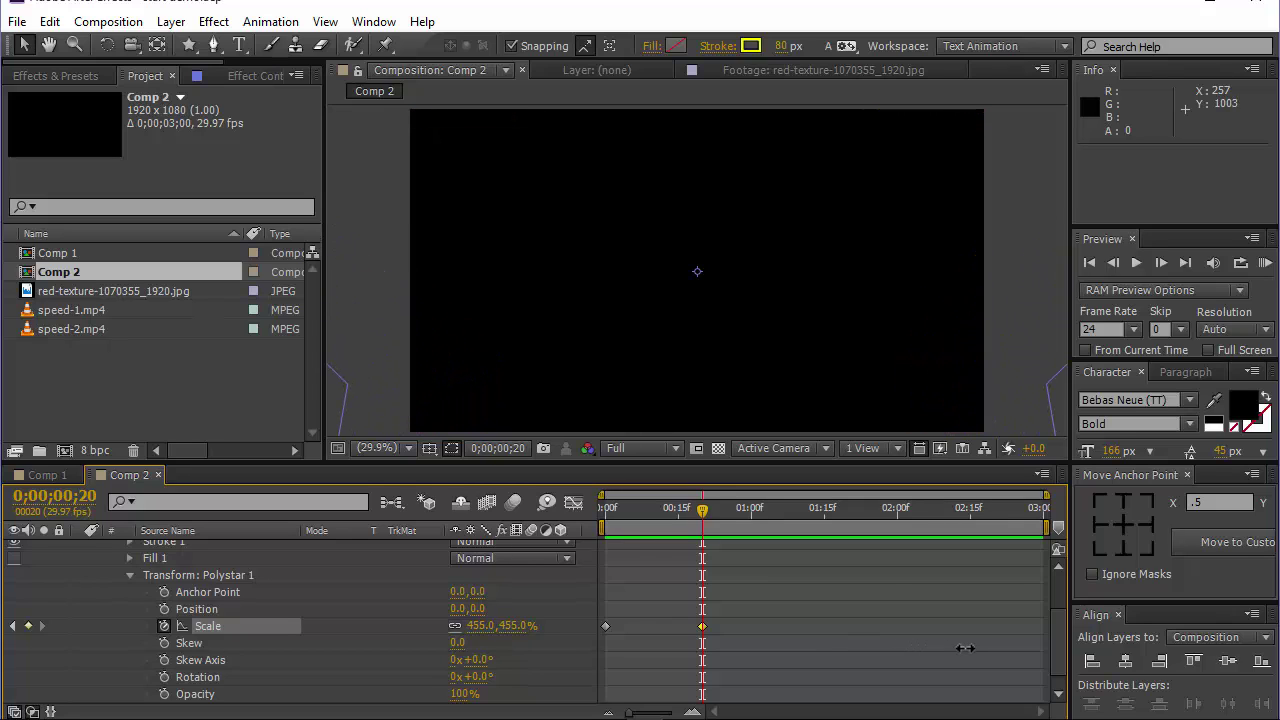
pyautogui.click(790, 662)
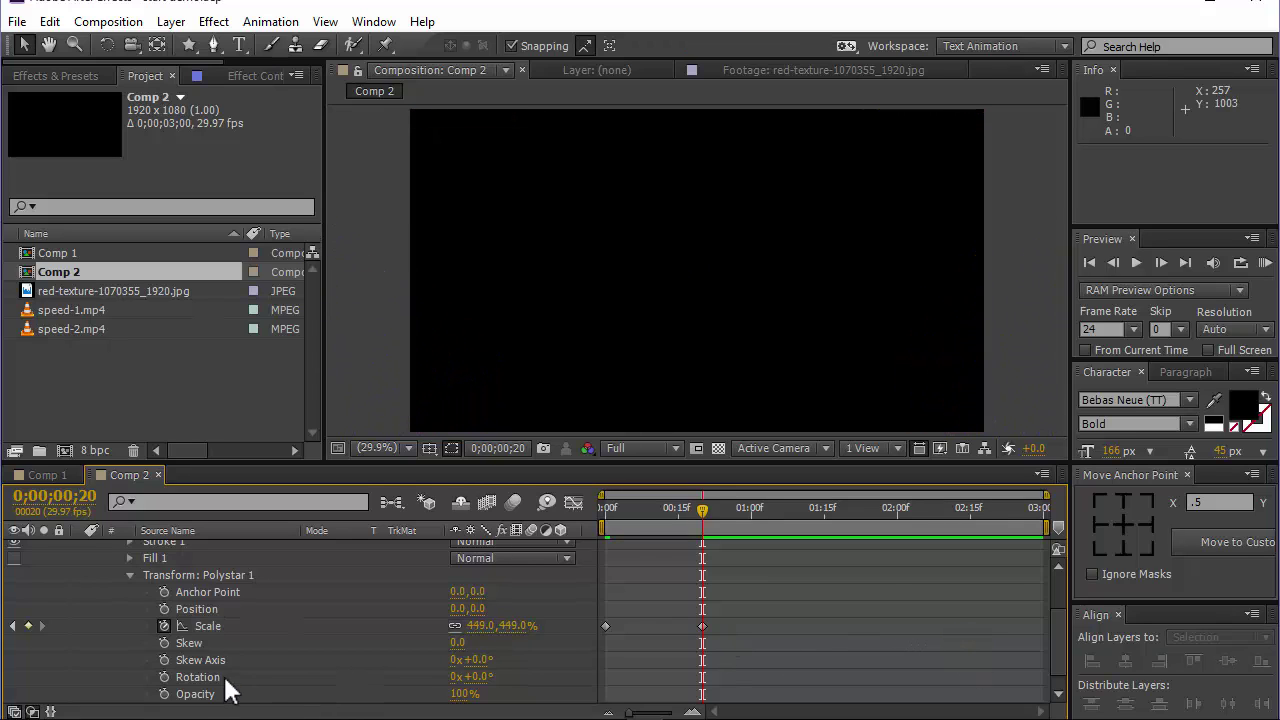
# - Collapse Polystar 1's properties and duplicate it twice within the shape layer
pyautogui.click(129, 575)
pyautogui.click(113, 582)
pyautogui.click(141, 577)
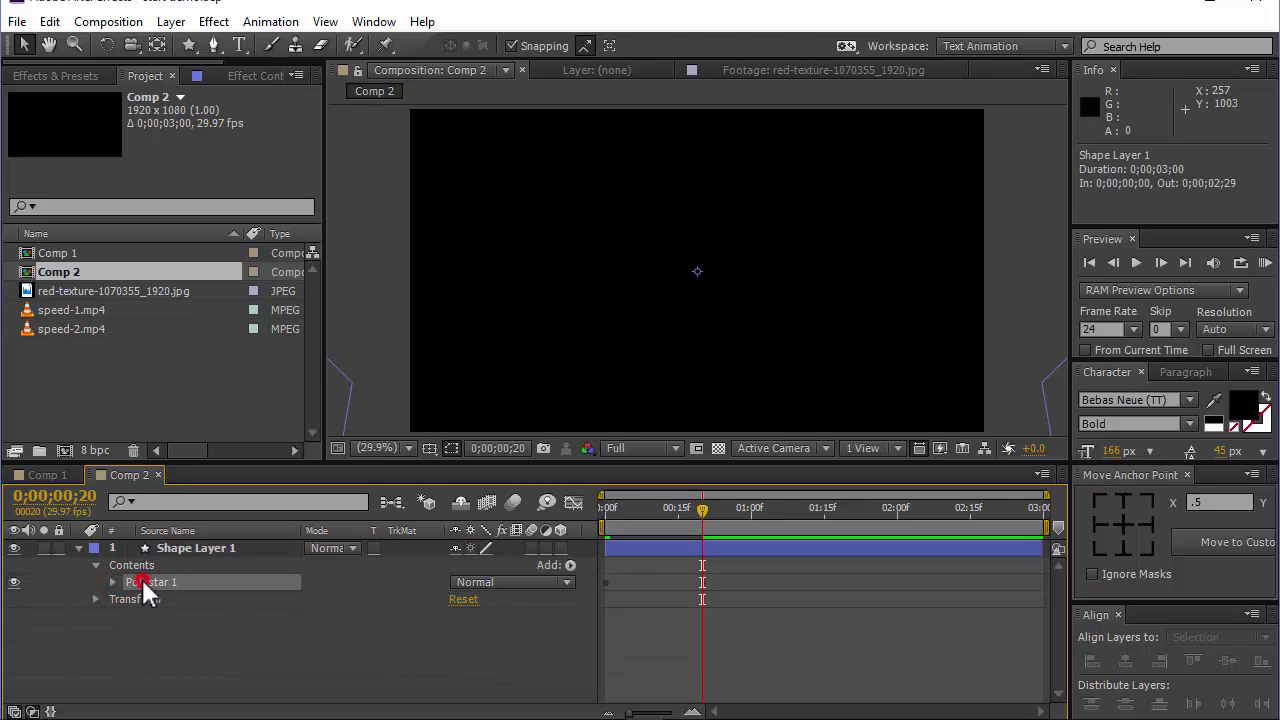
pyautogui.hotkey('ctrl', 'd')
pyautogui.hotkey('ctrl', 'd')
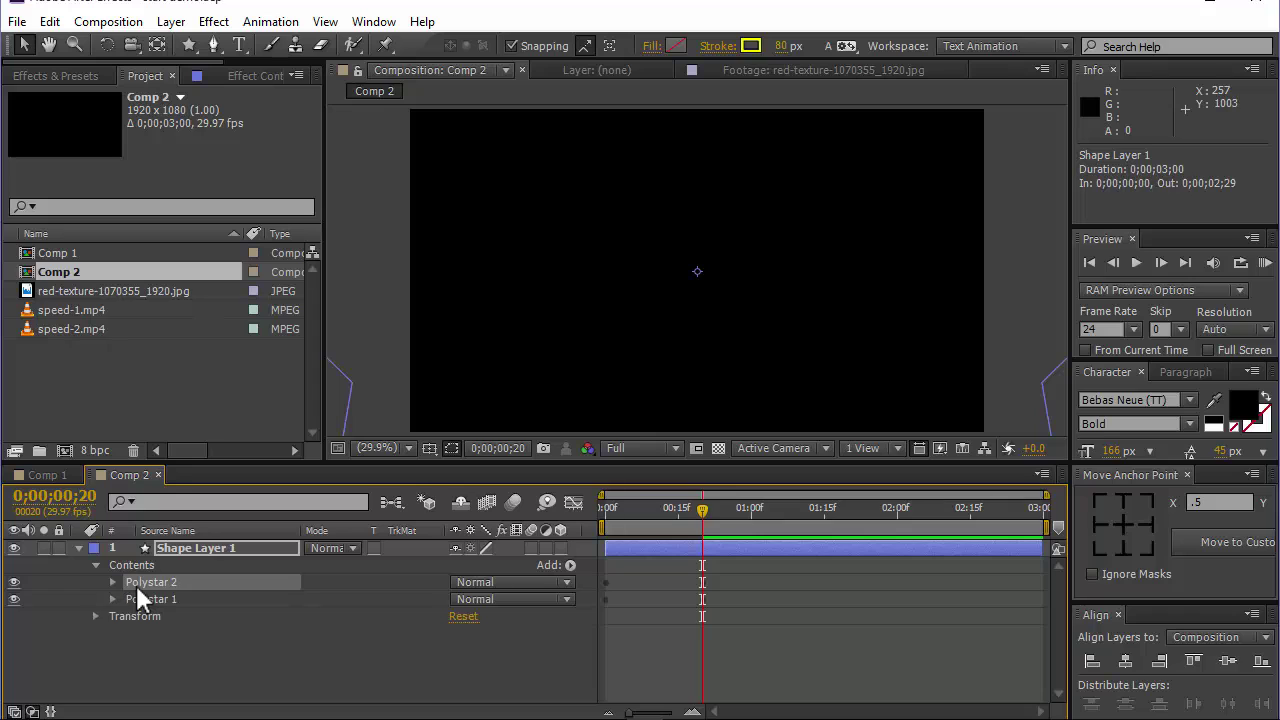
# - Reveal the Scale keyframes of all three polystars and apply Easy Ease Out to their first keyframes
pyautogui.keyDown('shift'); pyautogui.click(164, 613); pyautogui.keyUp('shift')
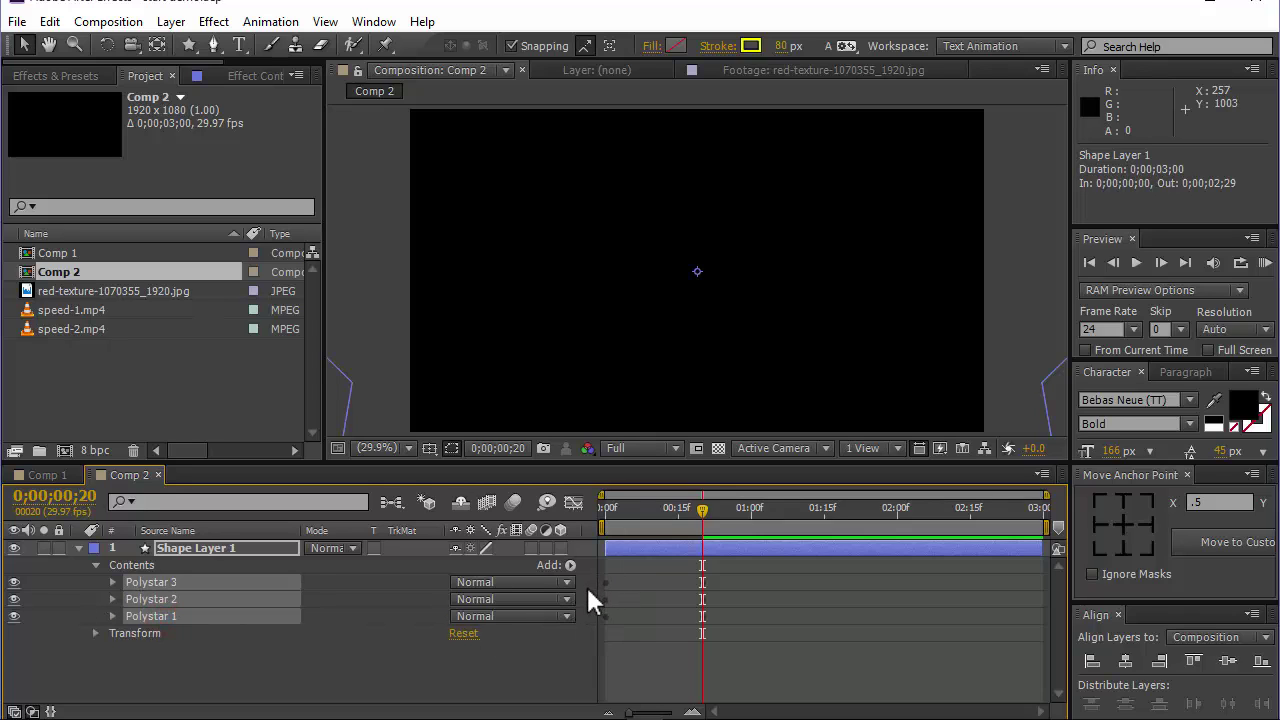
pyautogui.press('u')
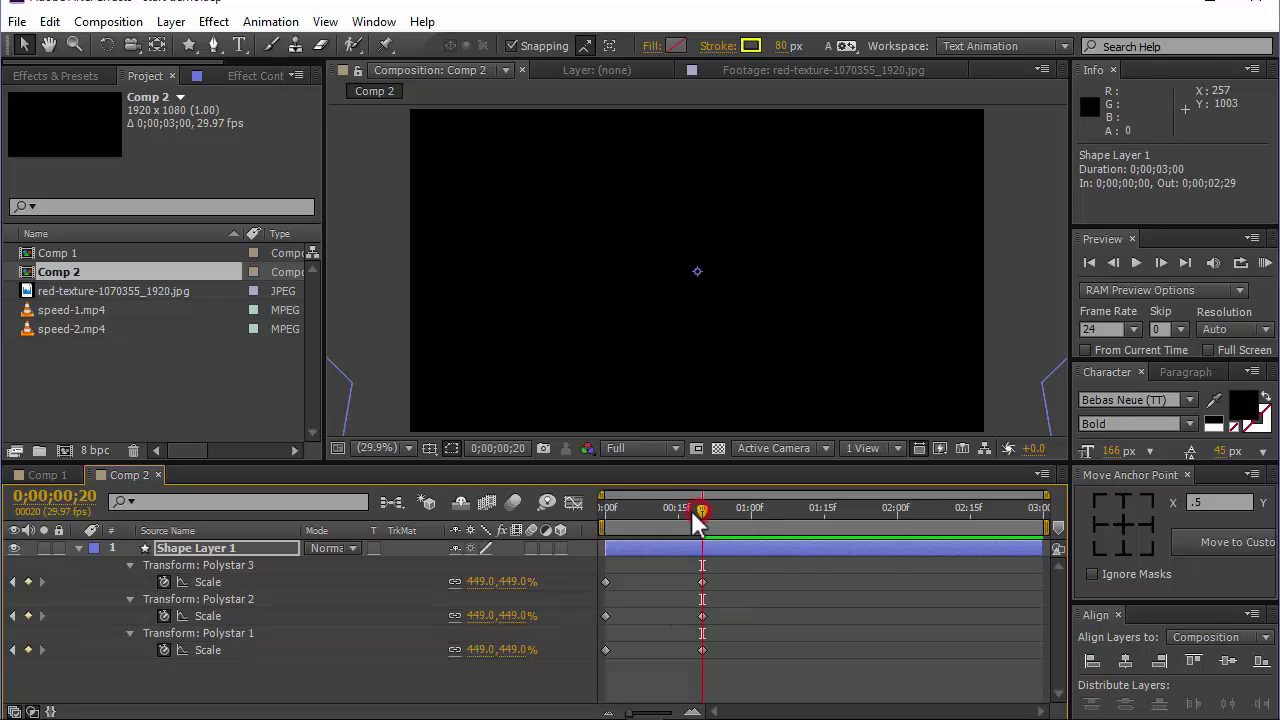
pyautogui.moveTo(695, 512); pyautogui.dragTo(677, 514)
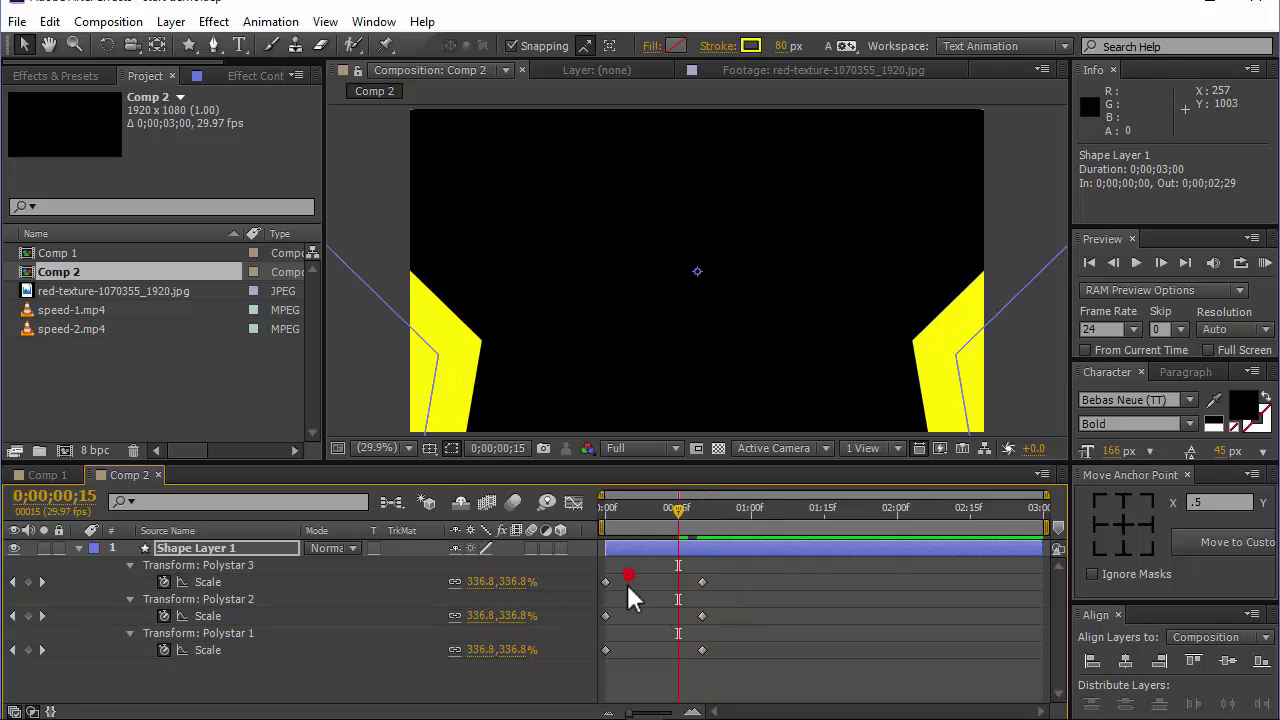
pyautogui.moveTo(628, 586); pyautogui.dragTo(600, 674)
pyautogui.rightClick(605, 643)
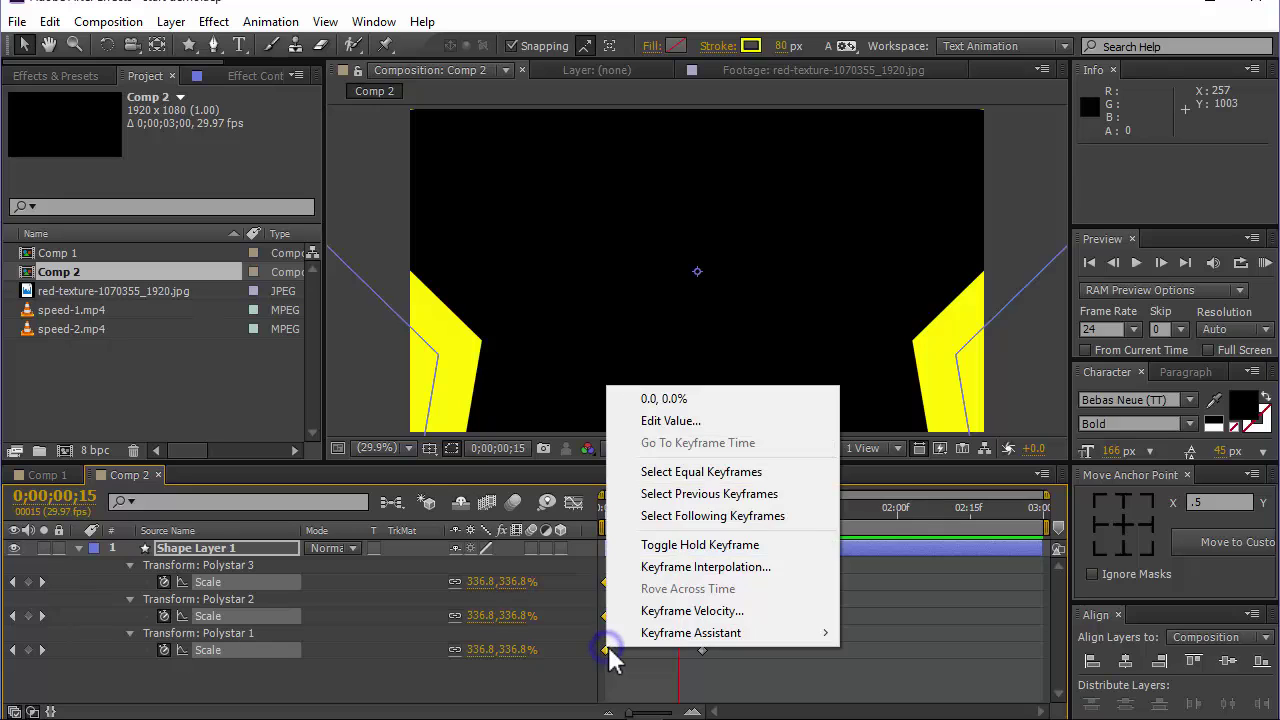
pyautogui.moveTo(634, 639)
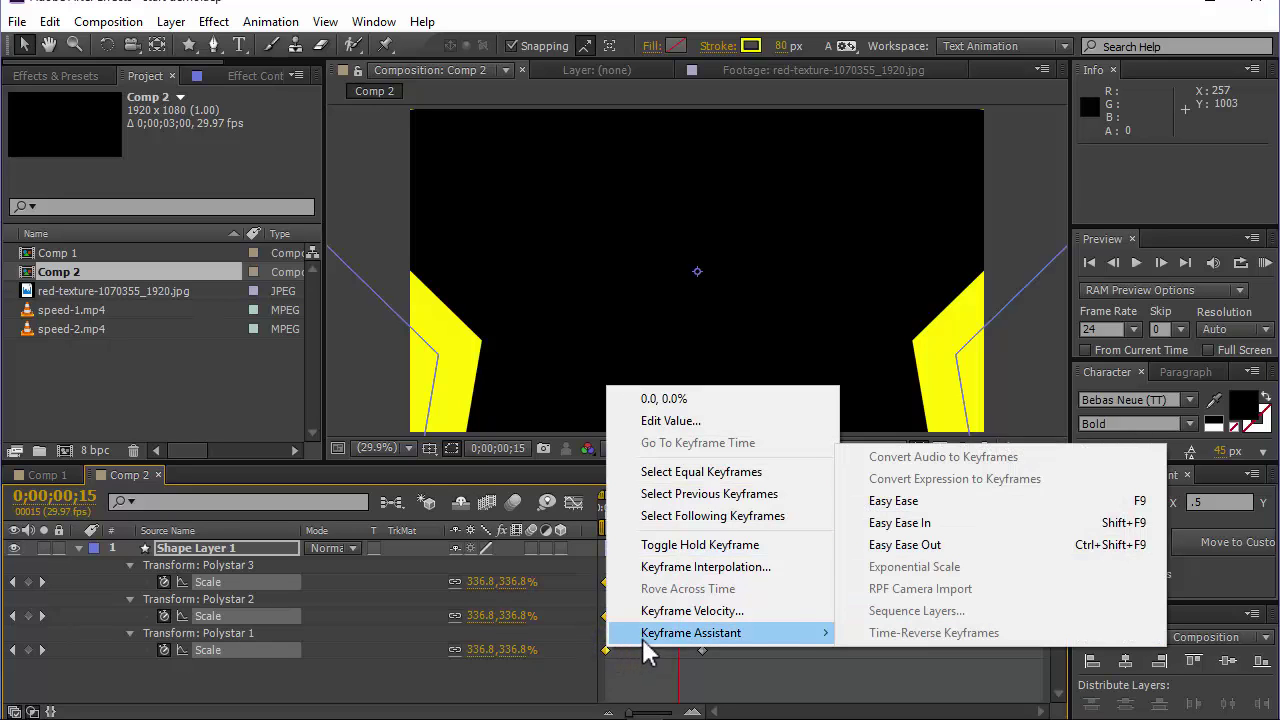
pyautogui.click(911, 547)
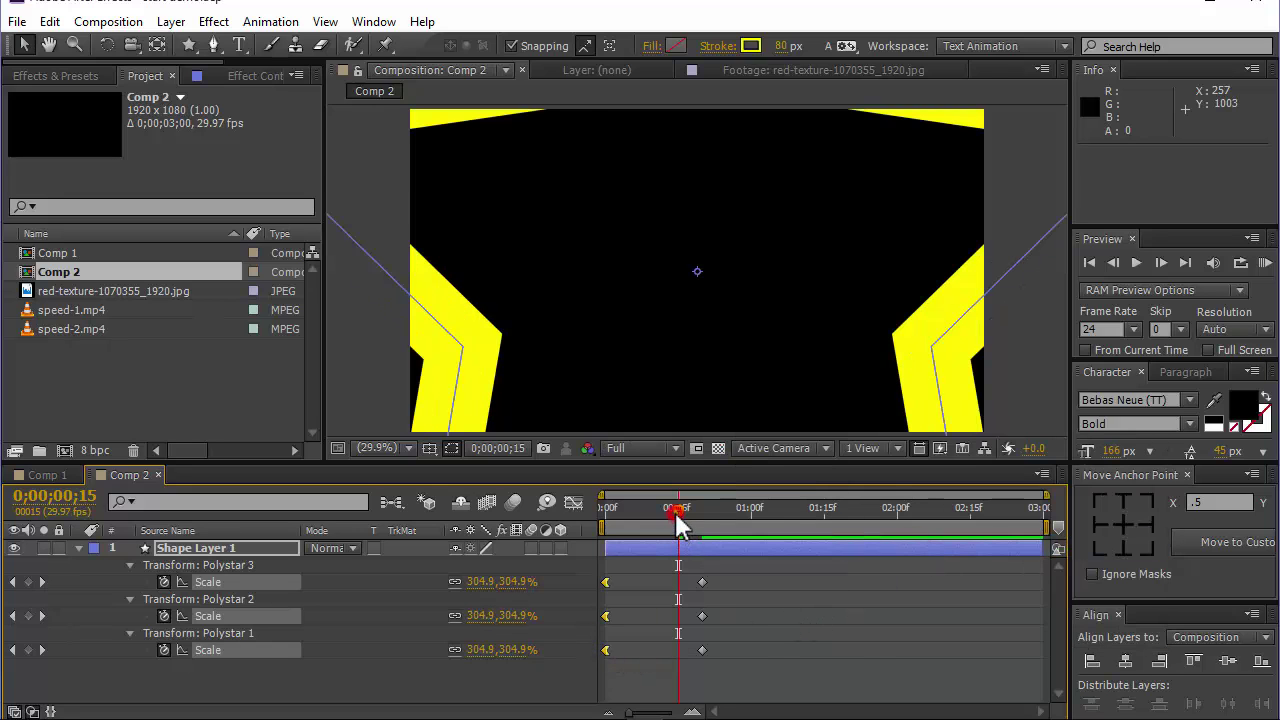
pyautogui.moveTo(676, 525); pyautogui.dragTo(660, 521)
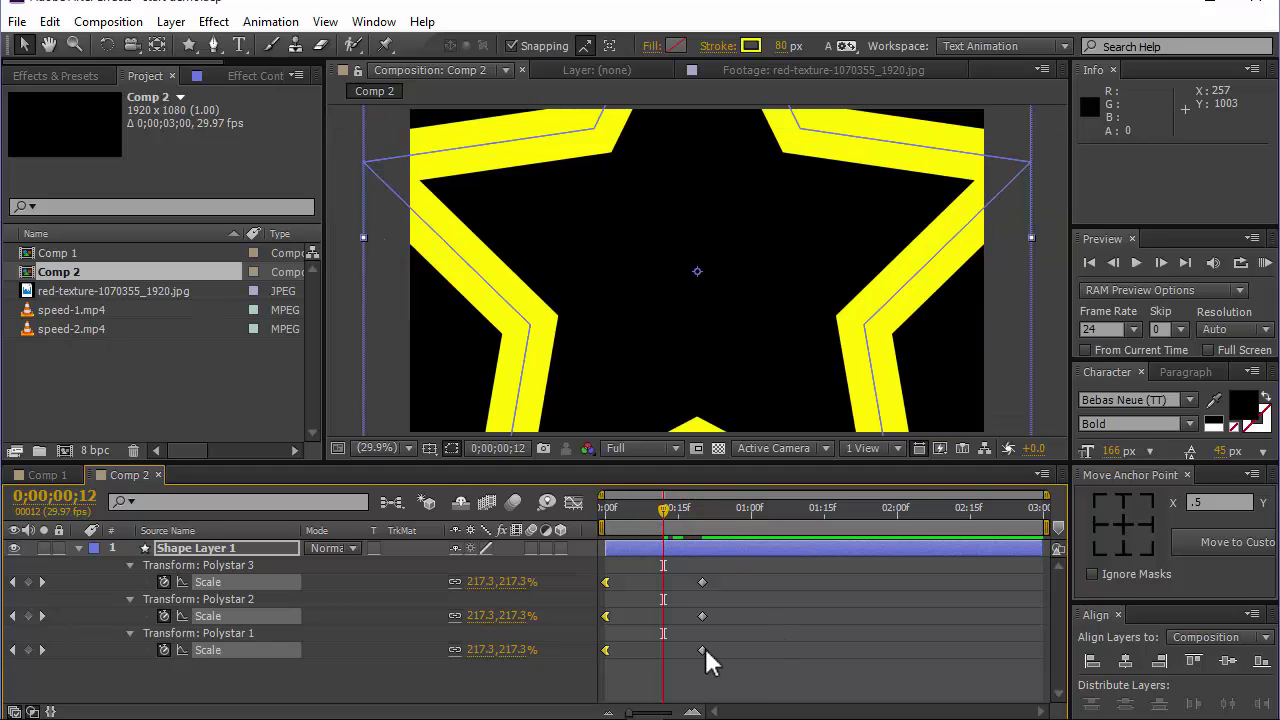
# - Stagger the ending Scale keyframes, moving Polystar 2's to just before one second and Polystar 3's to 0;00;01;10
pyautogui.moveTo(703, 616); pyautogui.dragTo(799, 582)
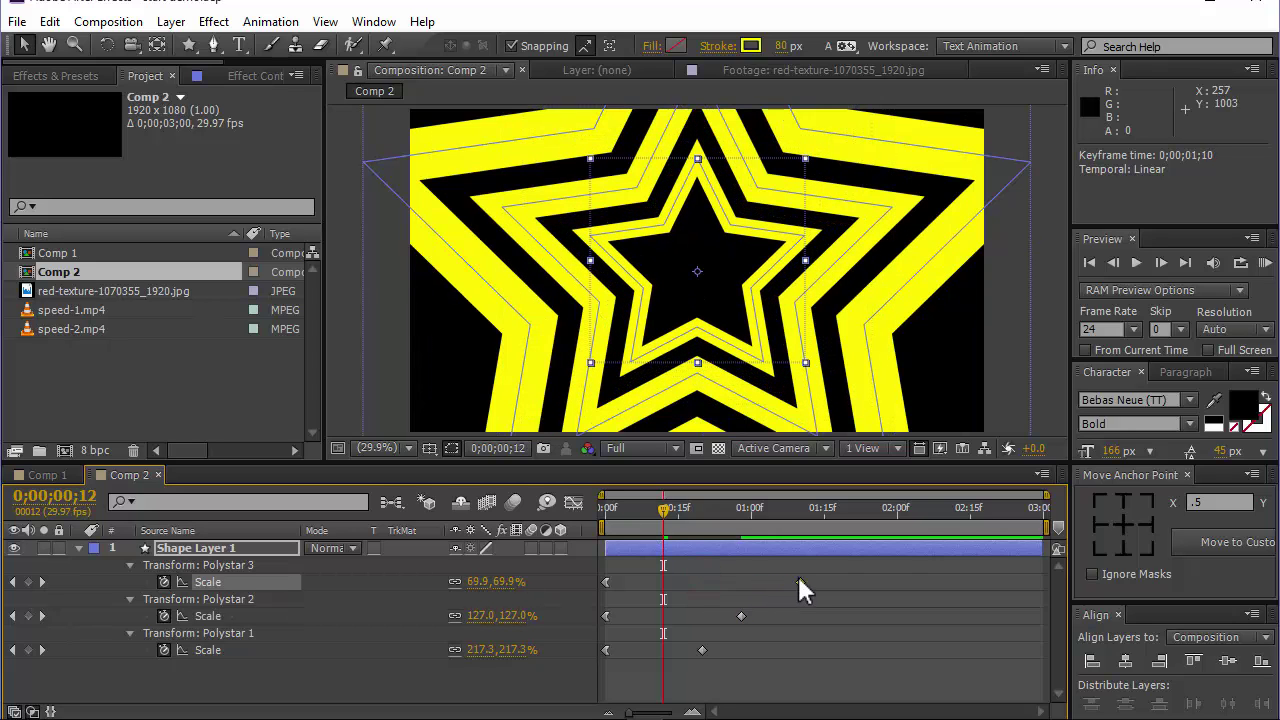
pyautogui.moveTo(665, 527); pyautogui.dragTo(802, 578)
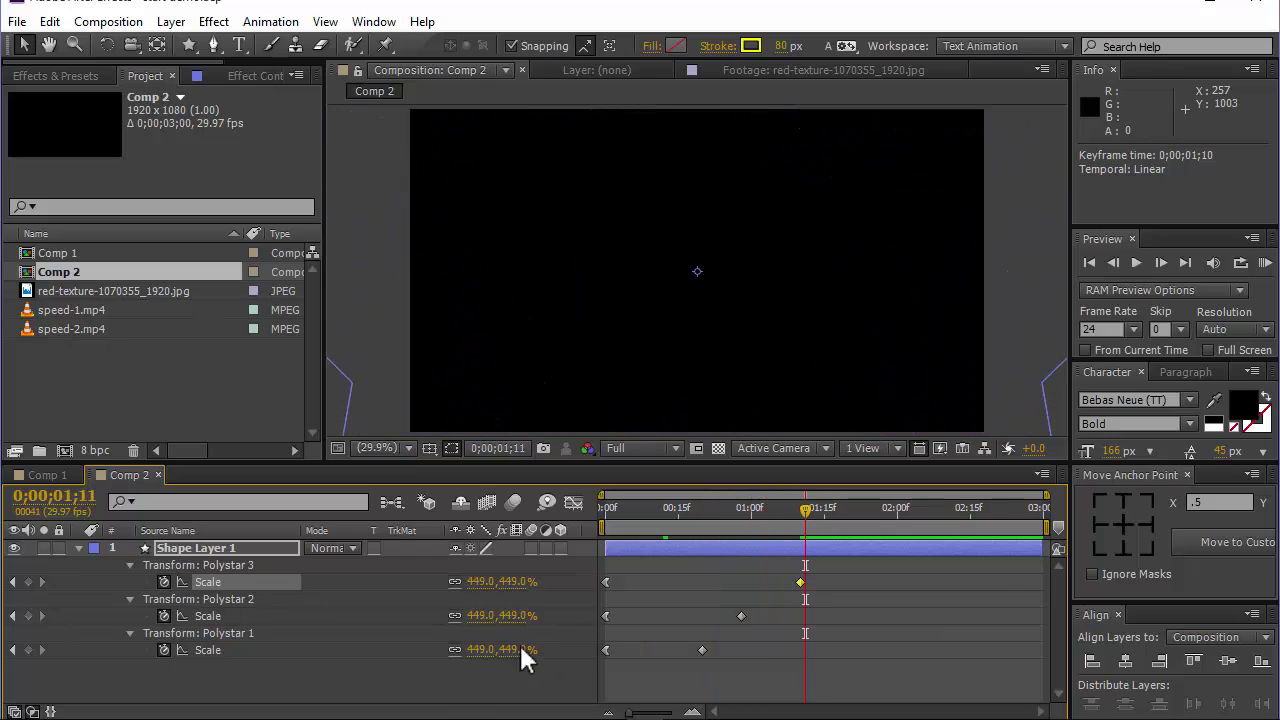
pyautogui.click(462, 686)
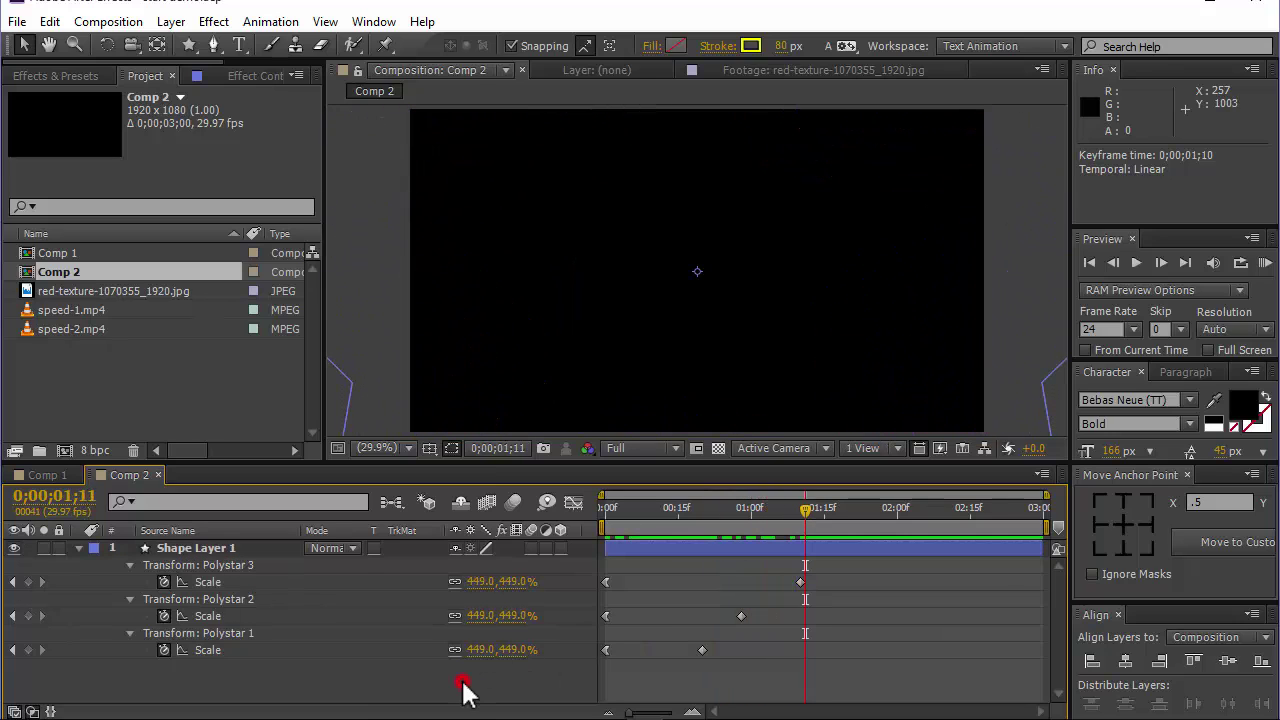
# - Place red-texture-1070355_1920.jpg below Shape Layer 1 and set its track matte to Alpha Matte "Shape Layer 1"
pyautogui.click(121, 290)
pyautogui.moveTo(121, 290); pyautogui.dragTo(160, 686)
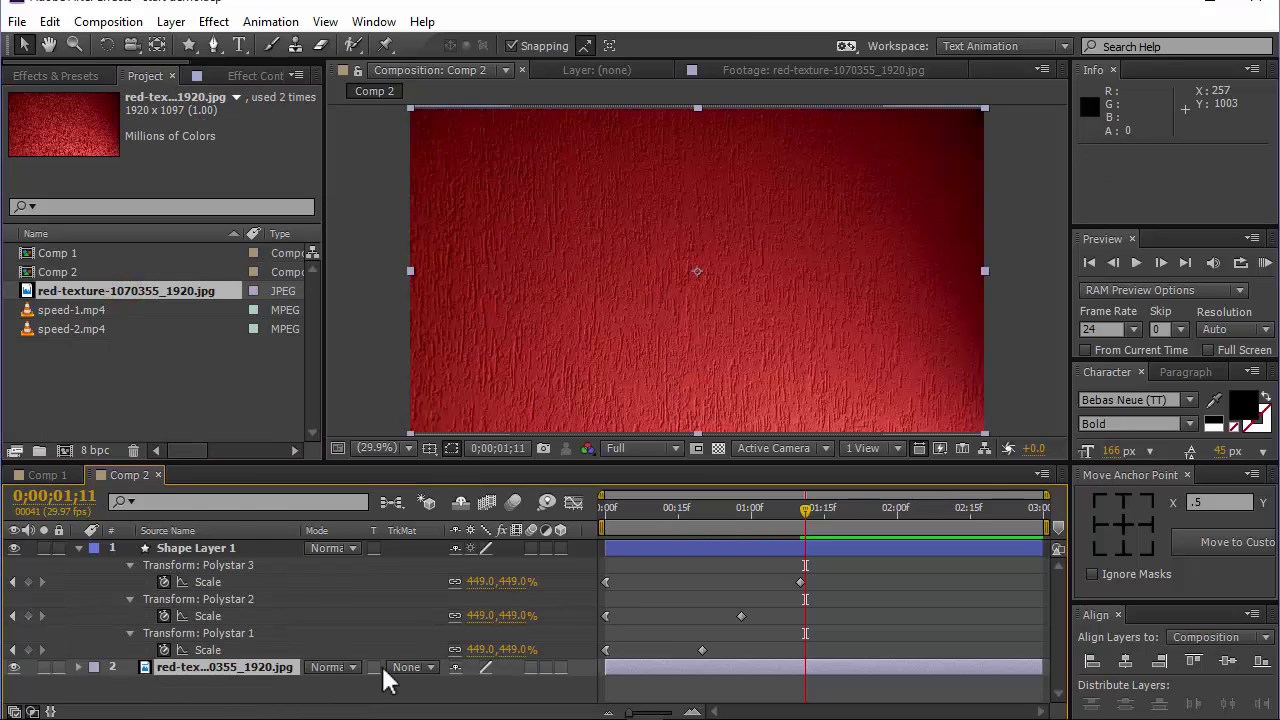
pyautogui.click(429, 667)
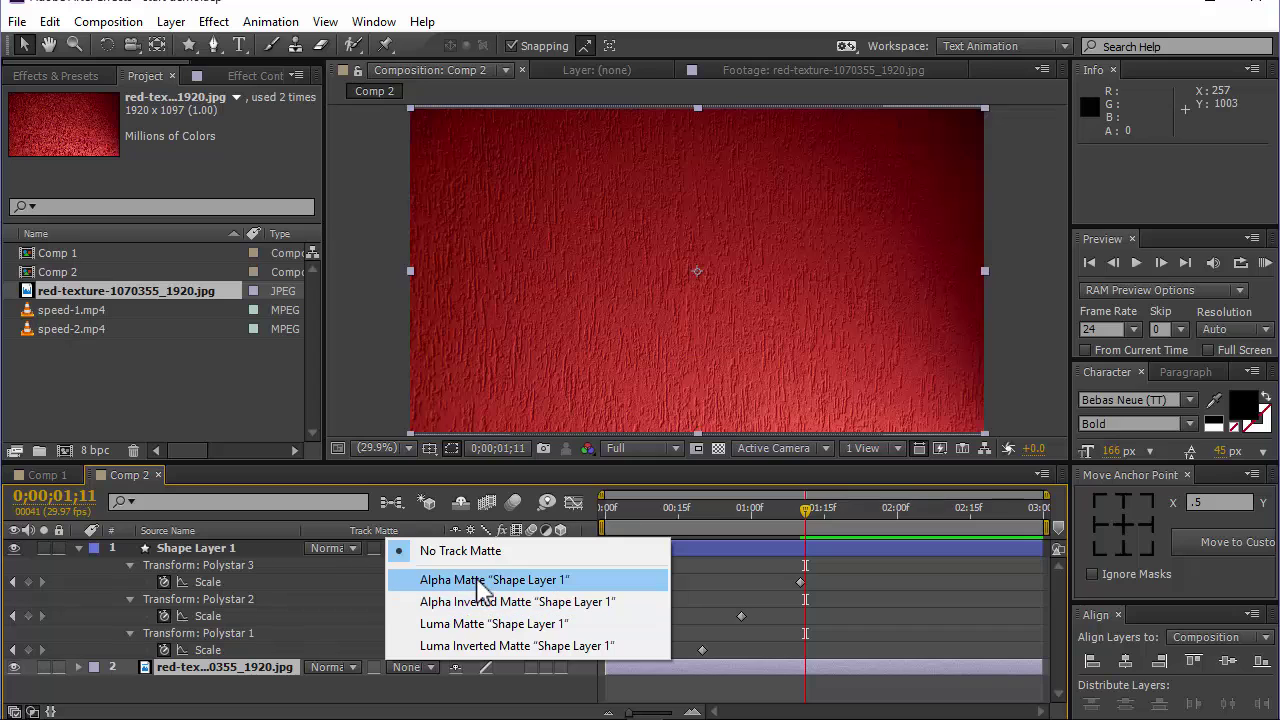
pyautogui.click(478, 582)
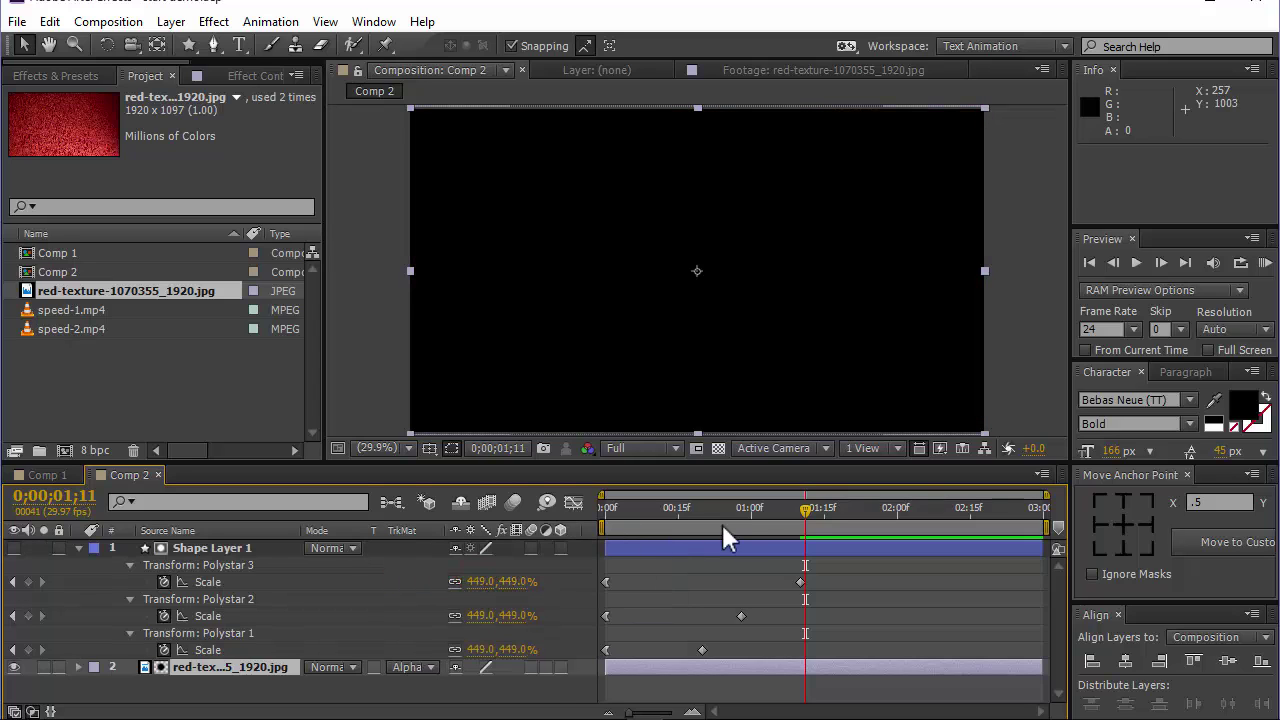
pyautogui.moveTo(786, 513); pyautogui.dragTo(655, 573)
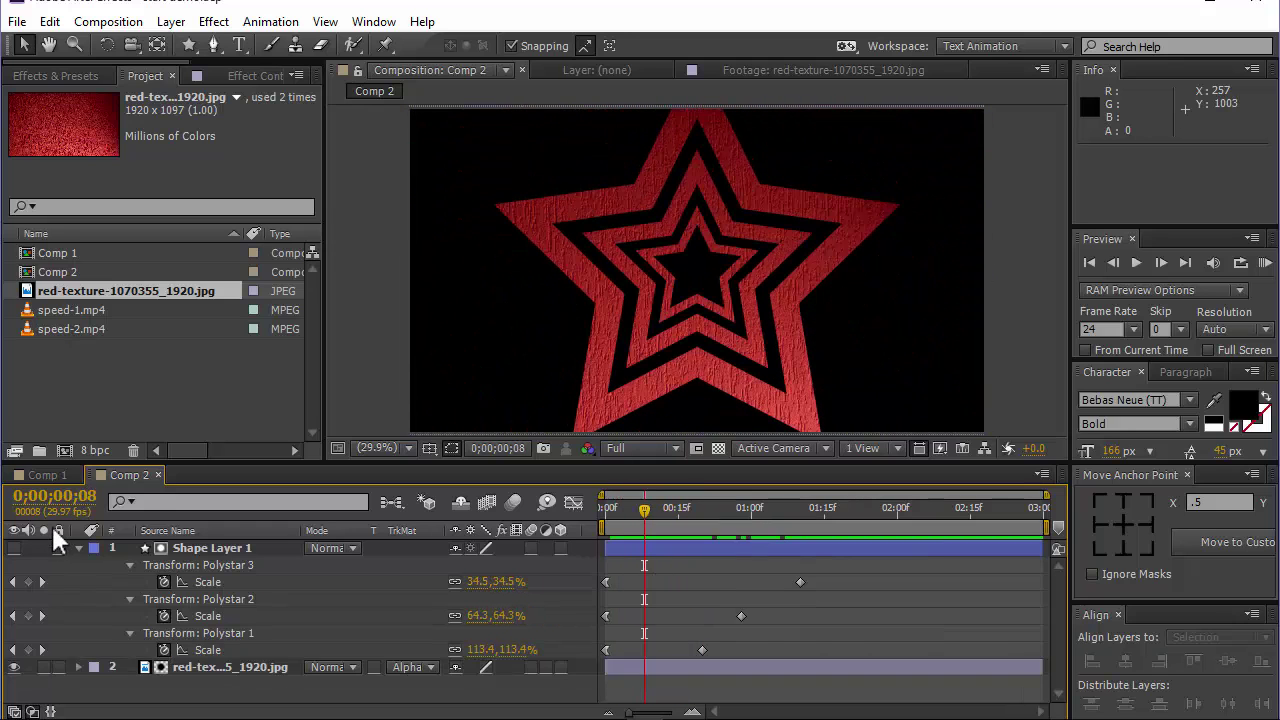
# - Add a second yellow-stroked star as a separate shape layer and shrink it to about 10.4% inside the red stars at 0;00;00;06
pyautogui.click(79, 548)
pyautogui.click(455, 668)
pyautogui.click(453, 658)
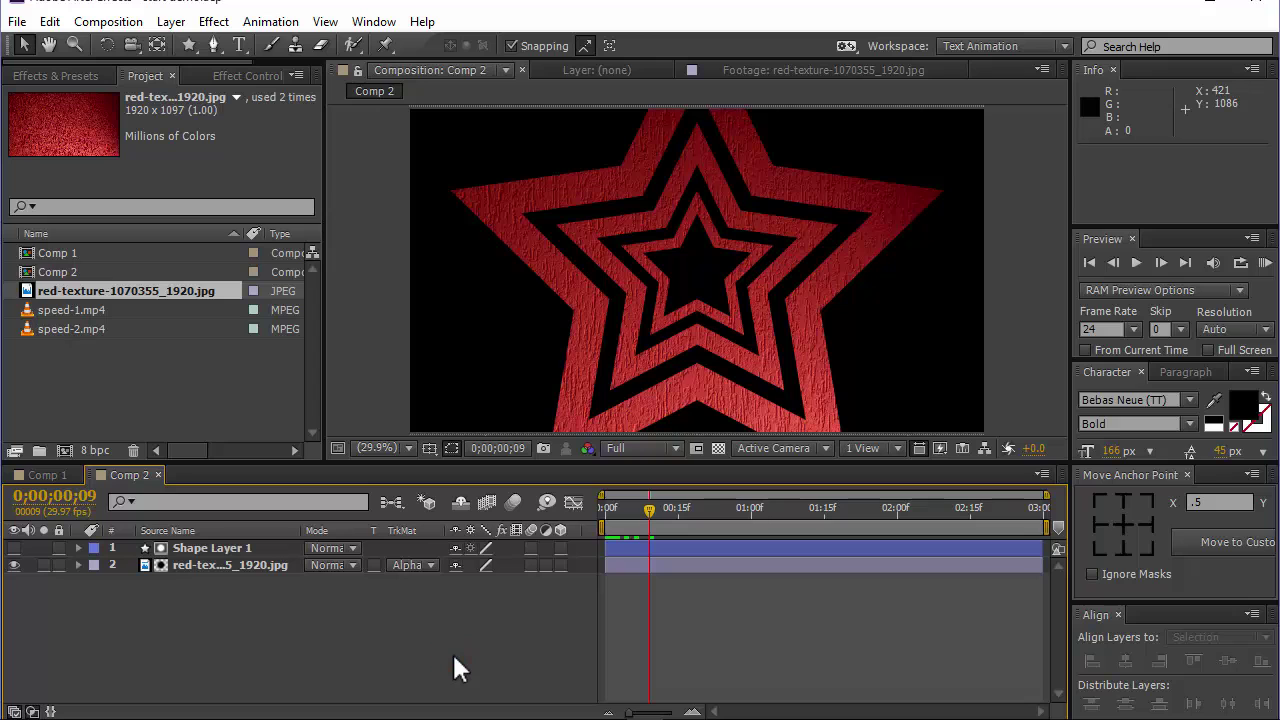
pyautogui.doubleClick(189, 43)
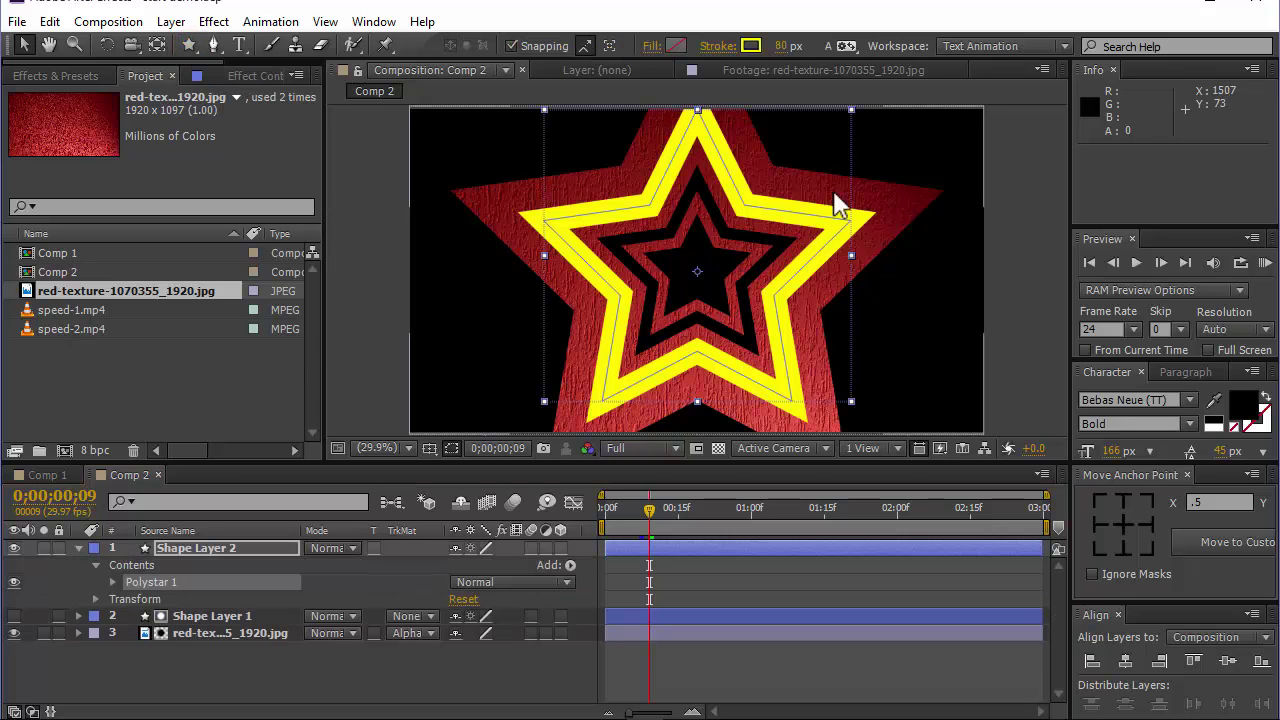
pyautogui.moveTo(651, 520); pyautogui.dragTo(635, 510)
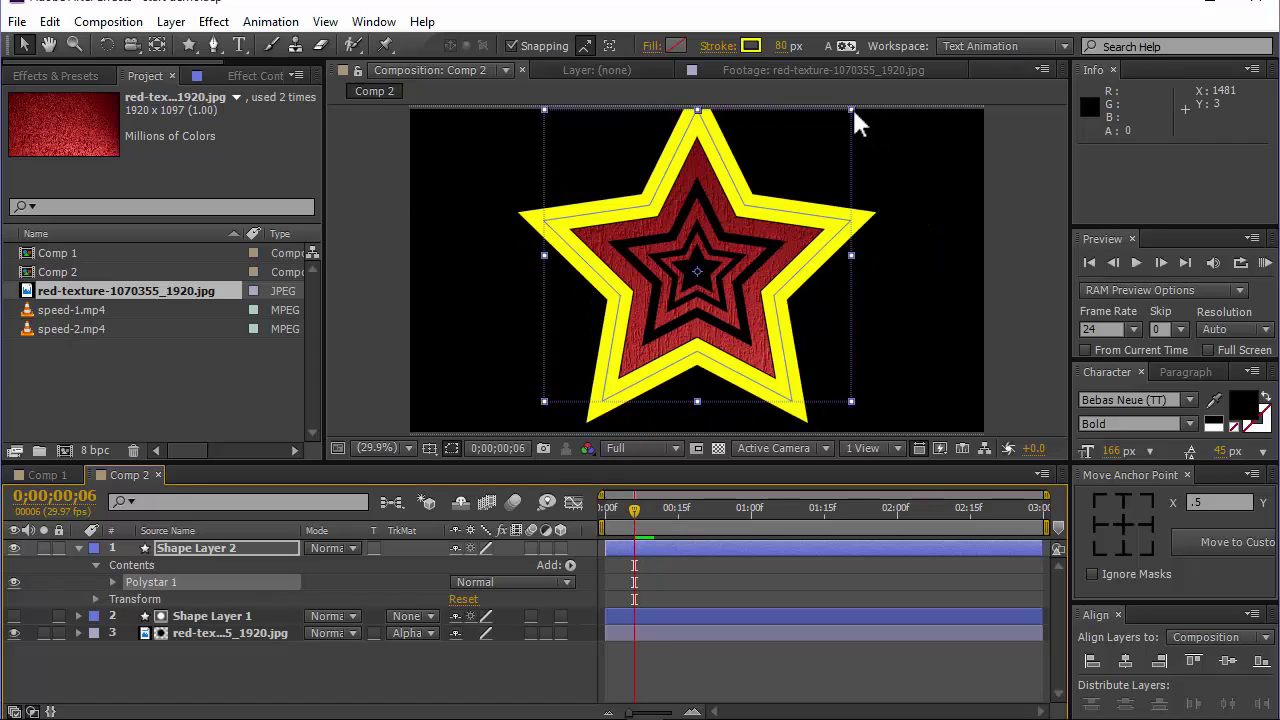
pyautogui.moveTo(851, 112); pyautogui.dragTo(728, 268)
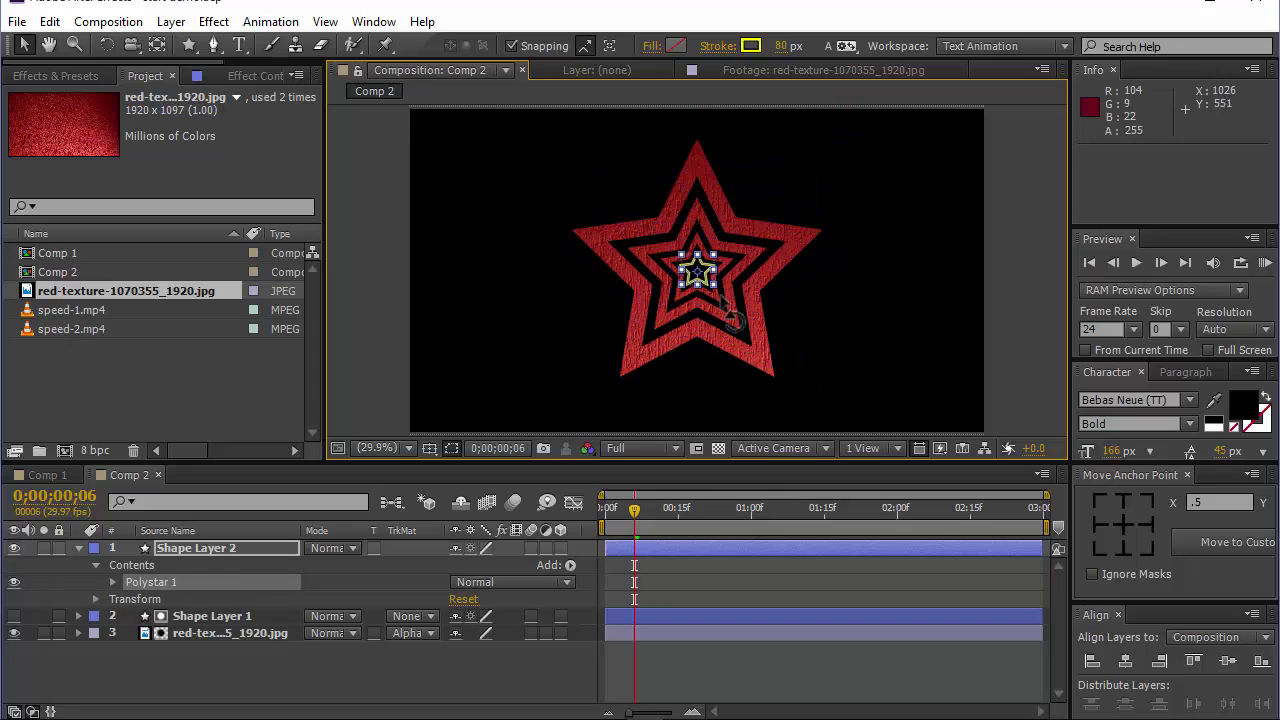
# - Keyframe the small star's Polystar Scale at its current size at 0;00;00;06 and at 0% on the first frame
pyautogui.click(113, 580)
pyautogui.click(130, 643)
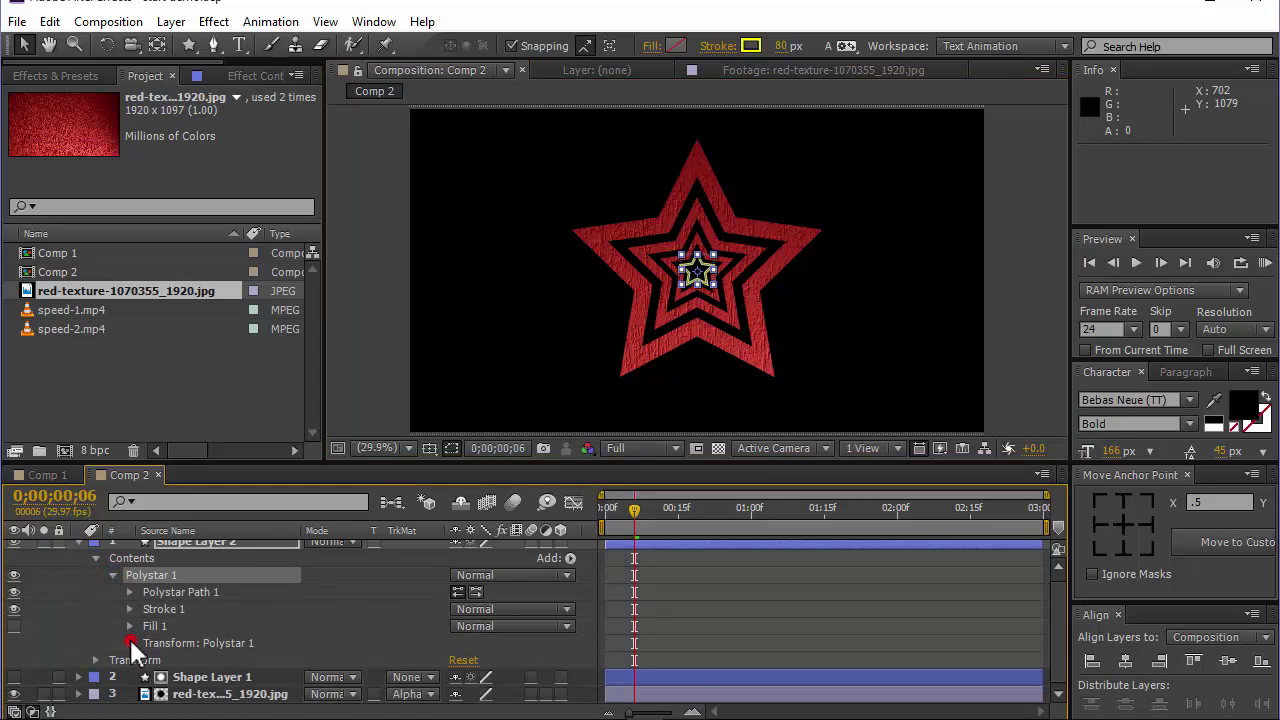
pyautogui.click(165, 626)
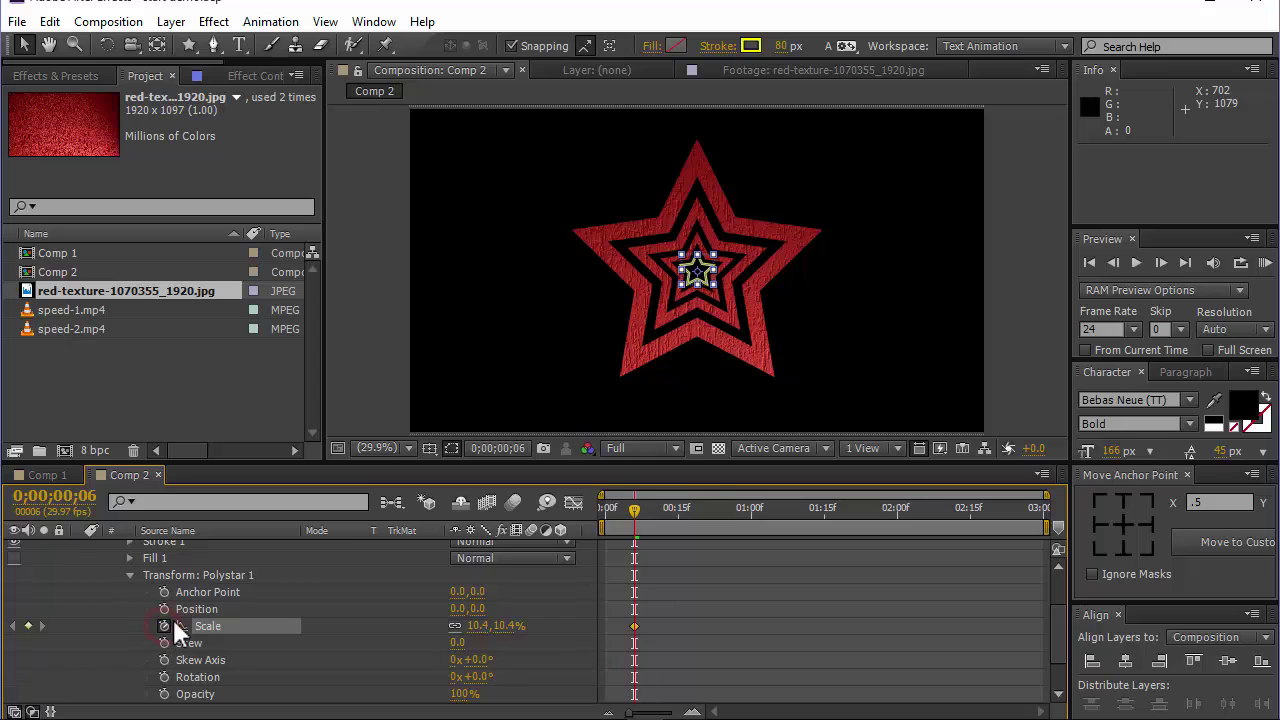
pyautogui.moveTo(630, 514); pyautogui.dragTo(594, 511)
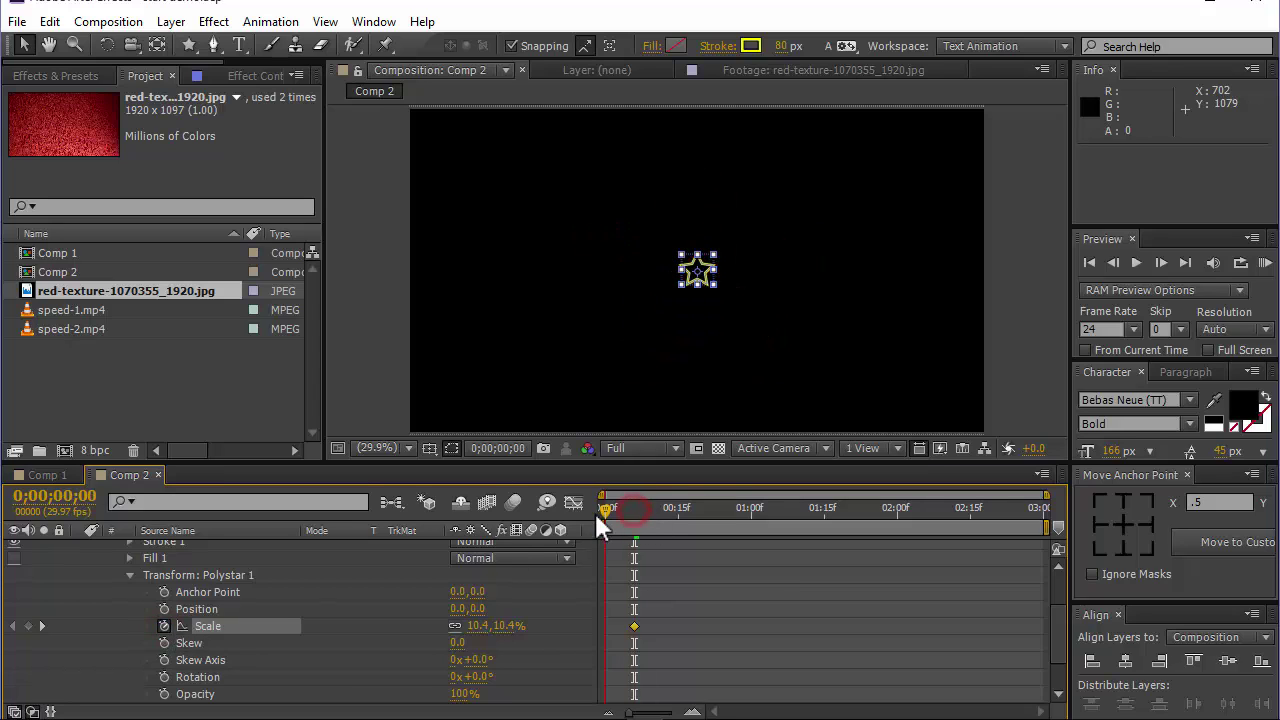
pyautogui.click(510, 625)
pyautogui.write('0')
pyautogui.press('Return')
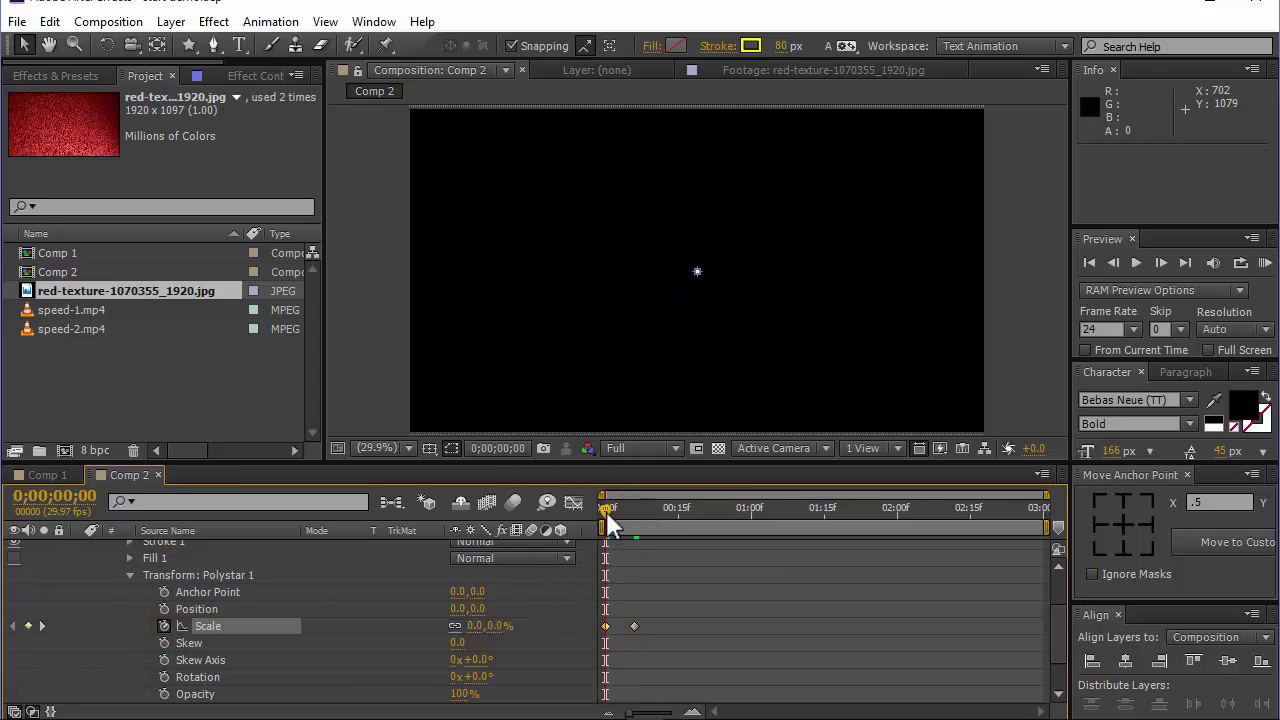
# - Keyframe the small star's Polystar Scale at about 392.4% at 0;00;01;12 so it expands beyond the frame
pyautogui.moveTo(606, 511); pyautogui.dragTo(808, 545)
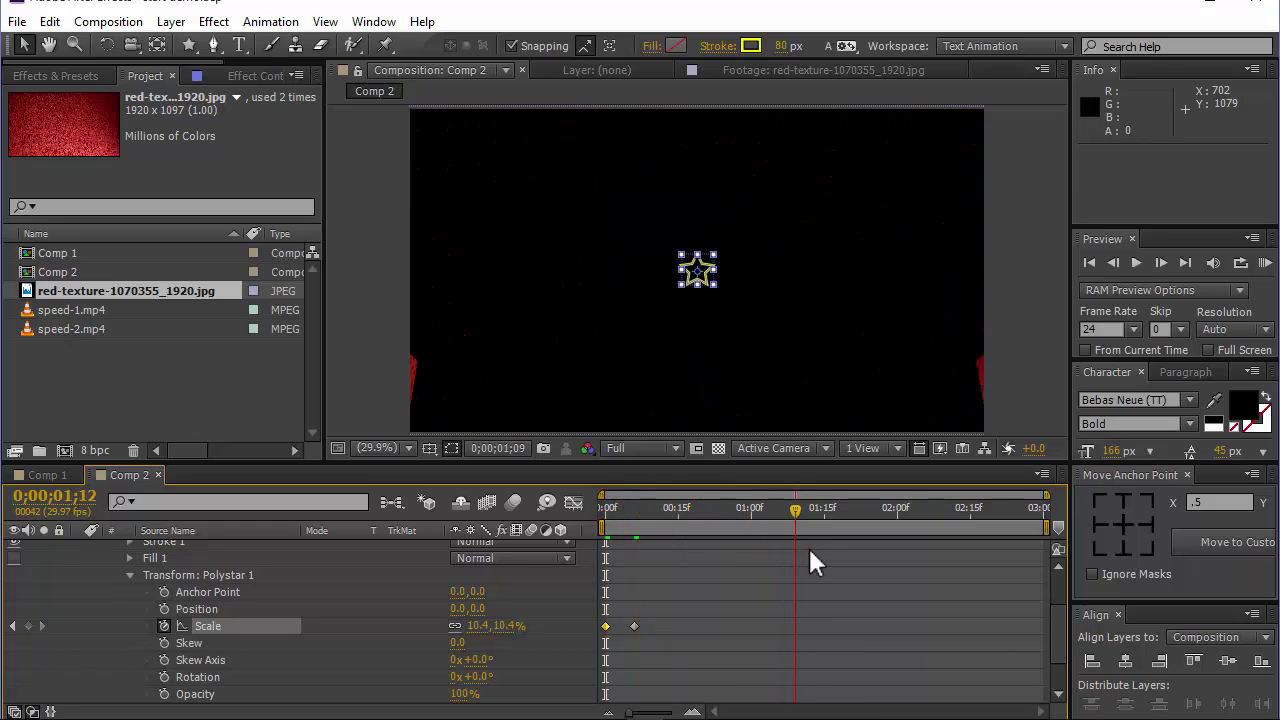
pyautogui.moveTo(507, 627); pyautogui.dragTo(884, 626)
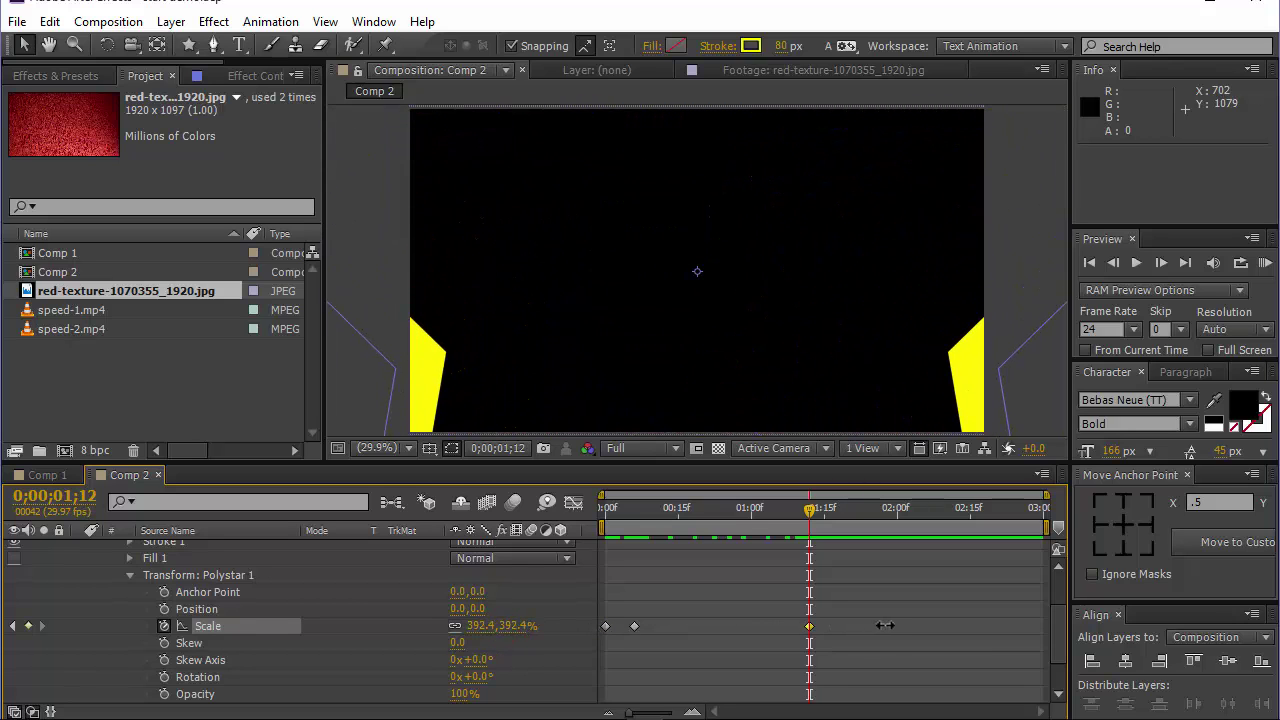
# - Set the small star's stroke to None and its fill to Solid Color
pyautogui.click(713, 47)
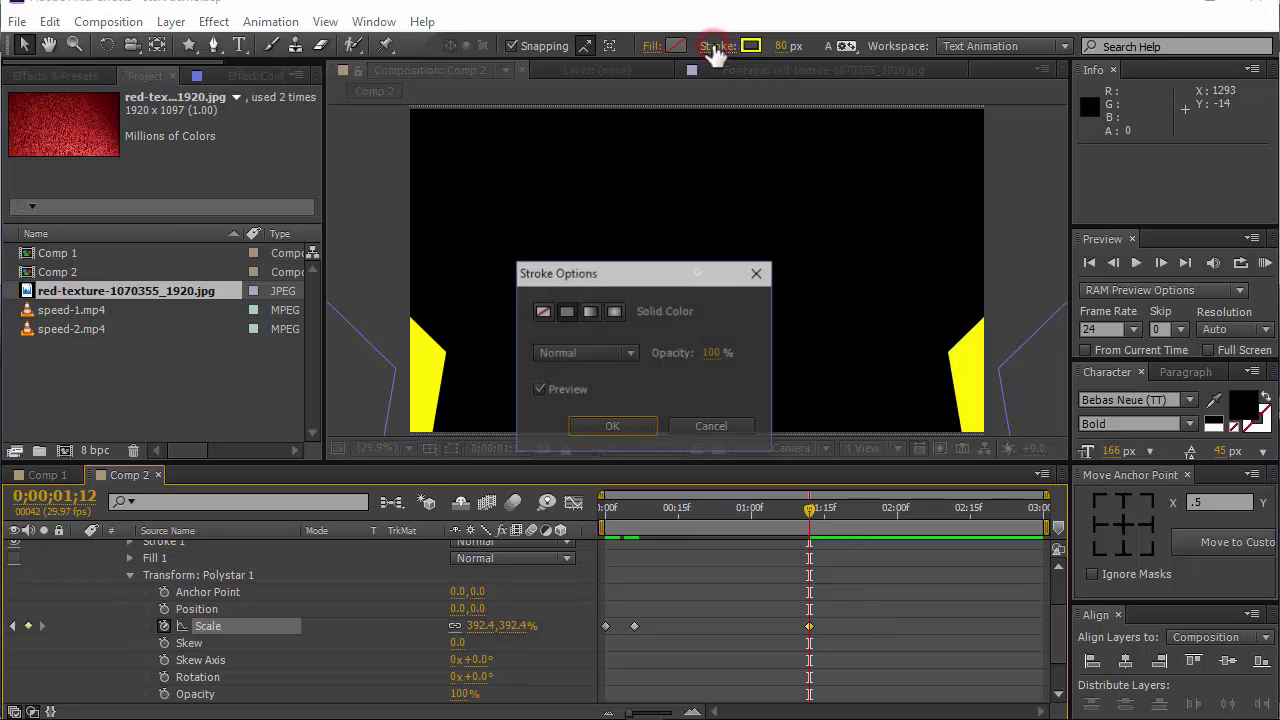
pyautogui.click(540, 310)
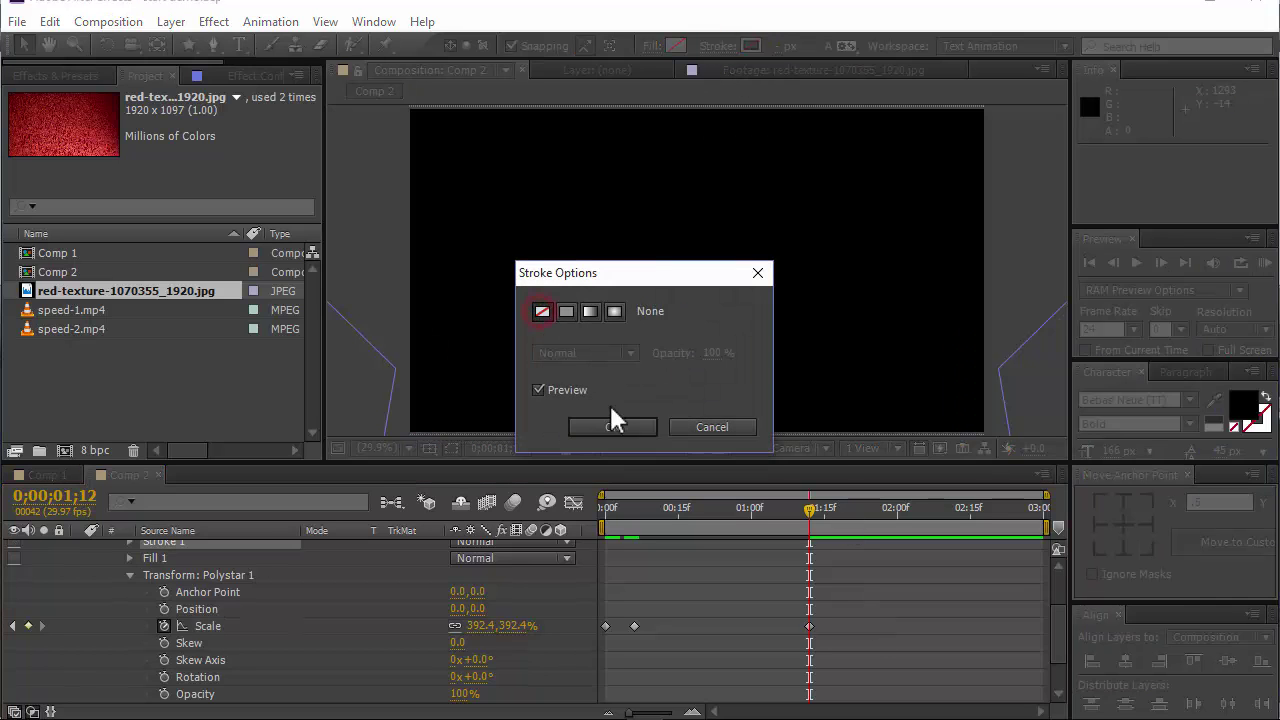
pyautogui.click(616, 420)
pyautogui.click(648, 46)
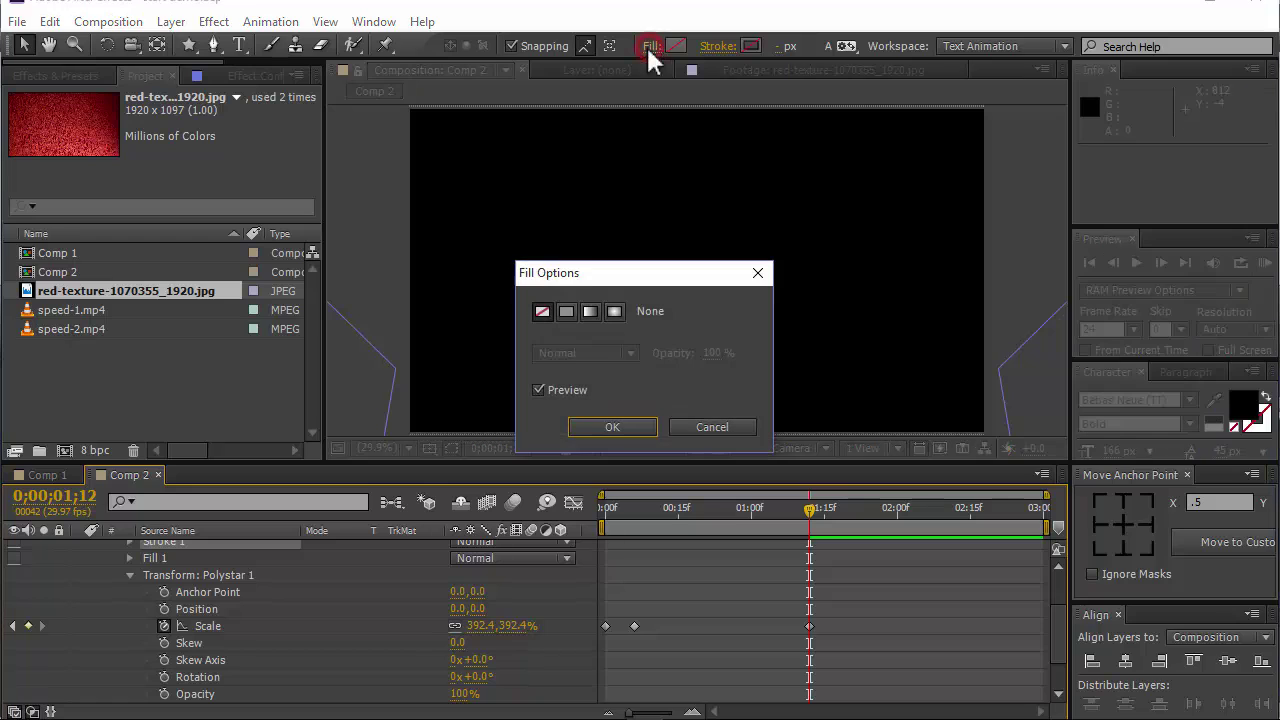
pyautogui.click(567, 311)
pyautogui.click(630, 426)
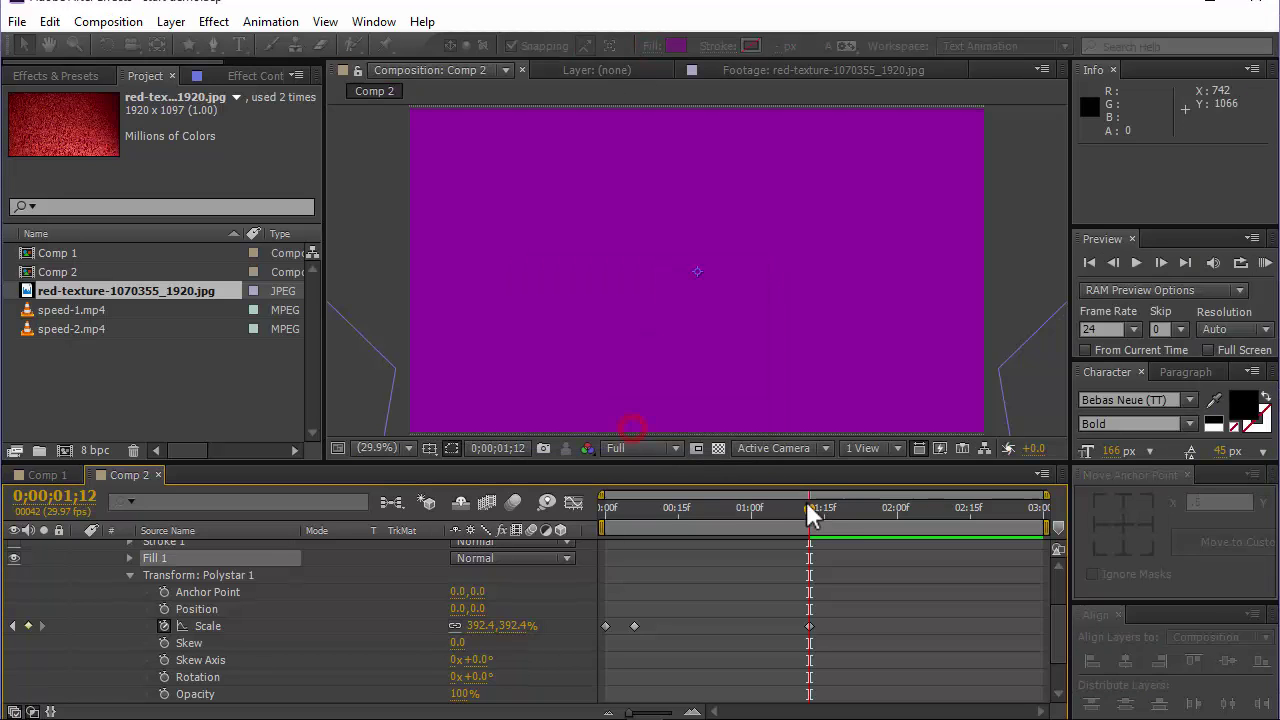
# - Move the small star's middle Scale keyframe to 0;00;00;11 and check the expansion through 0;00;01;15
pyautogui.moveTo(809, 508); pyautogui.dragTo(676, 565)
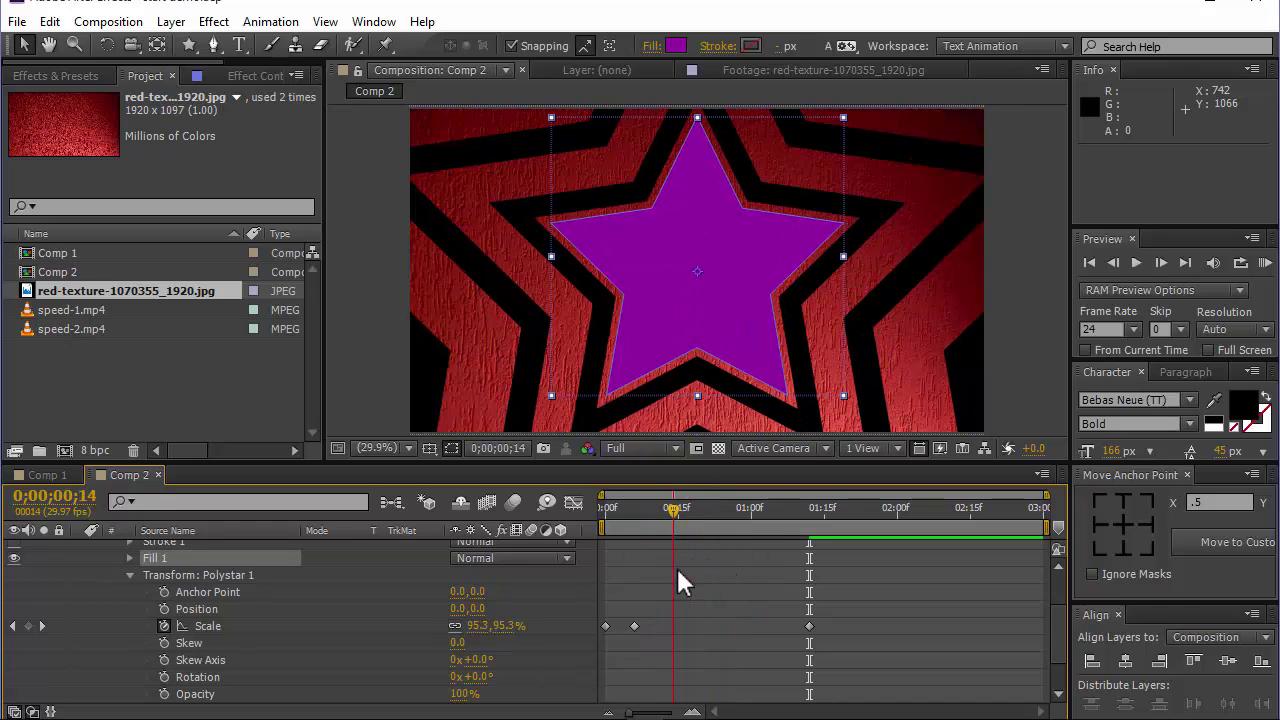
pyautogui.click(636, 626)
pyautogui.moveTo(636, 627); pyautogui.dragTo(659, 632)
pyautogui.moveTo(678, 509); pyautogui.dragTo(823, 571)
pyautogui.click(765, 570)
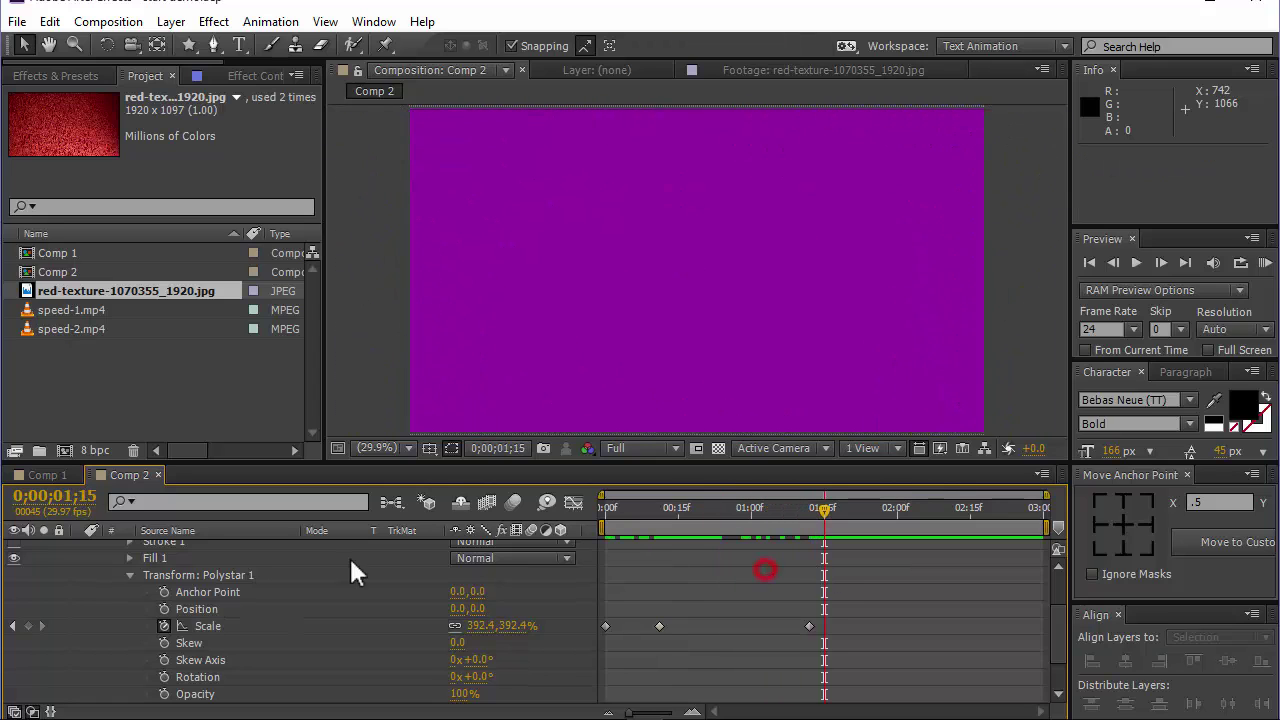
# - Place speed-1.mp4 below Shape Layer 2, enlarged to about 157% to fill the frame, and set its track matte to Alpha Matte
pyautogui.scroll(4, 88, 541)
pyautogui.click(79, 548)
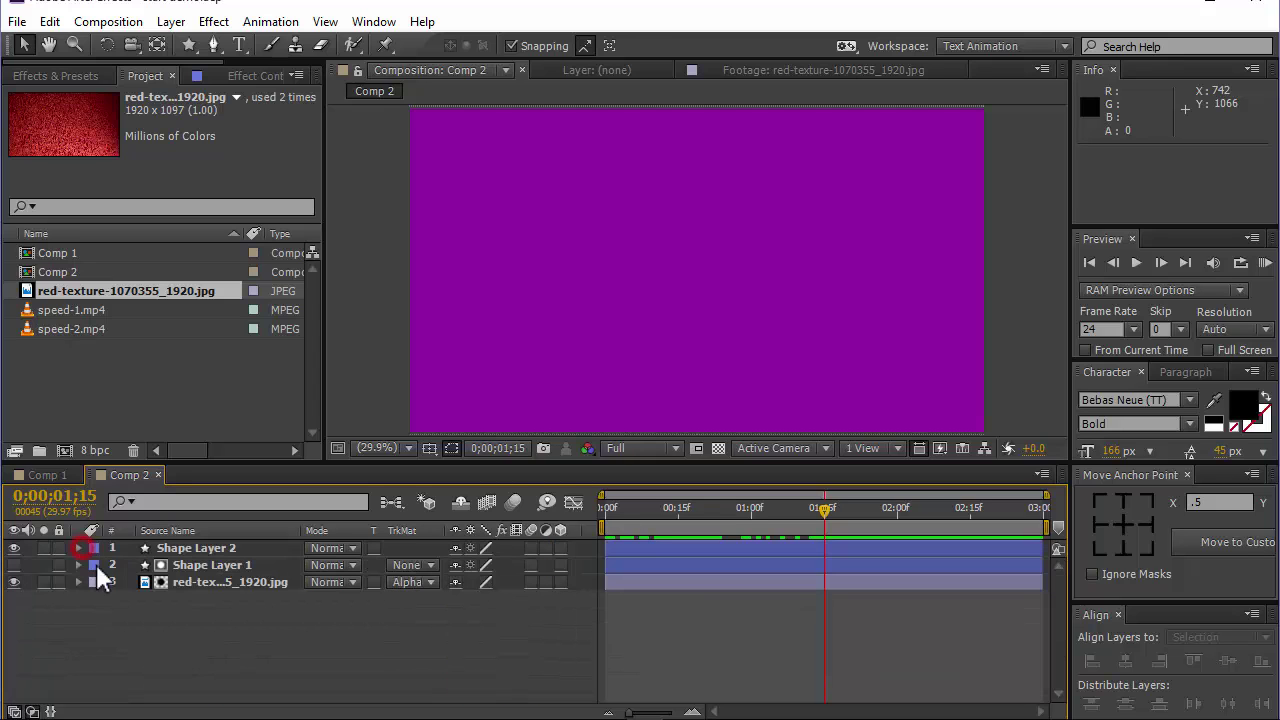
pyautogui.click(78, 309)
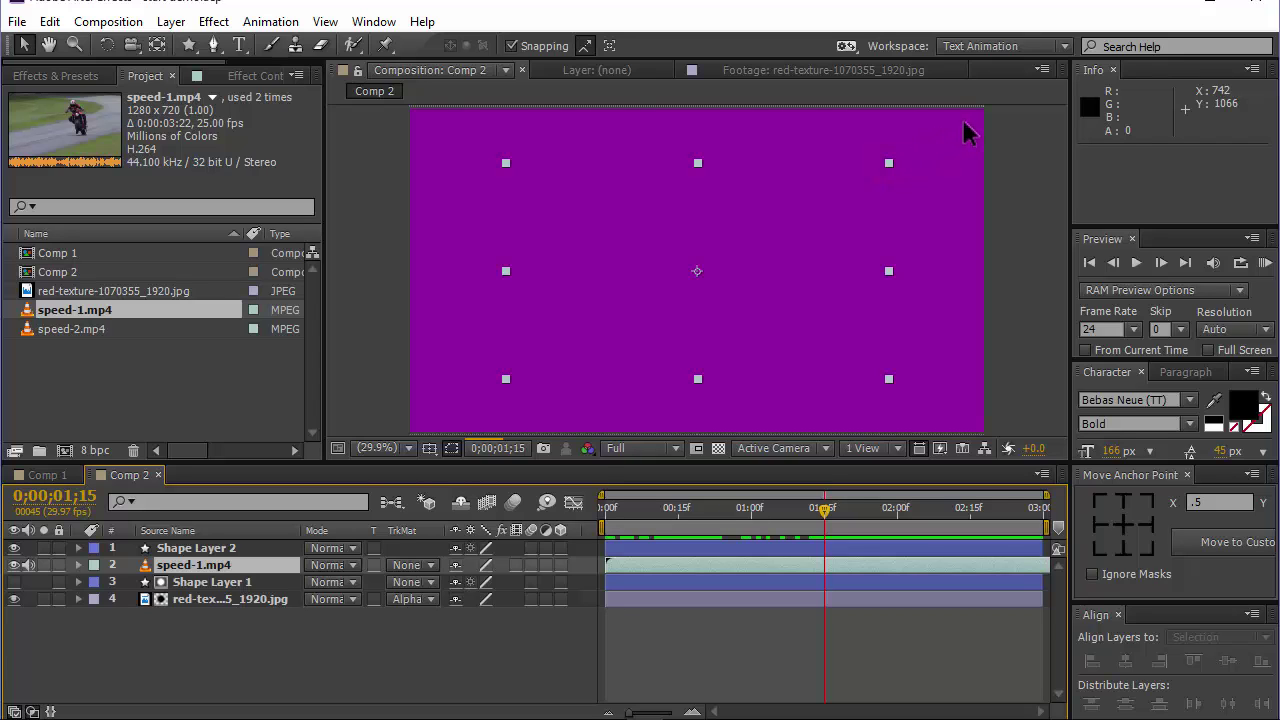
pyautogui.moveTo(962, 118); pyautogui.dragTo(1006, 98)
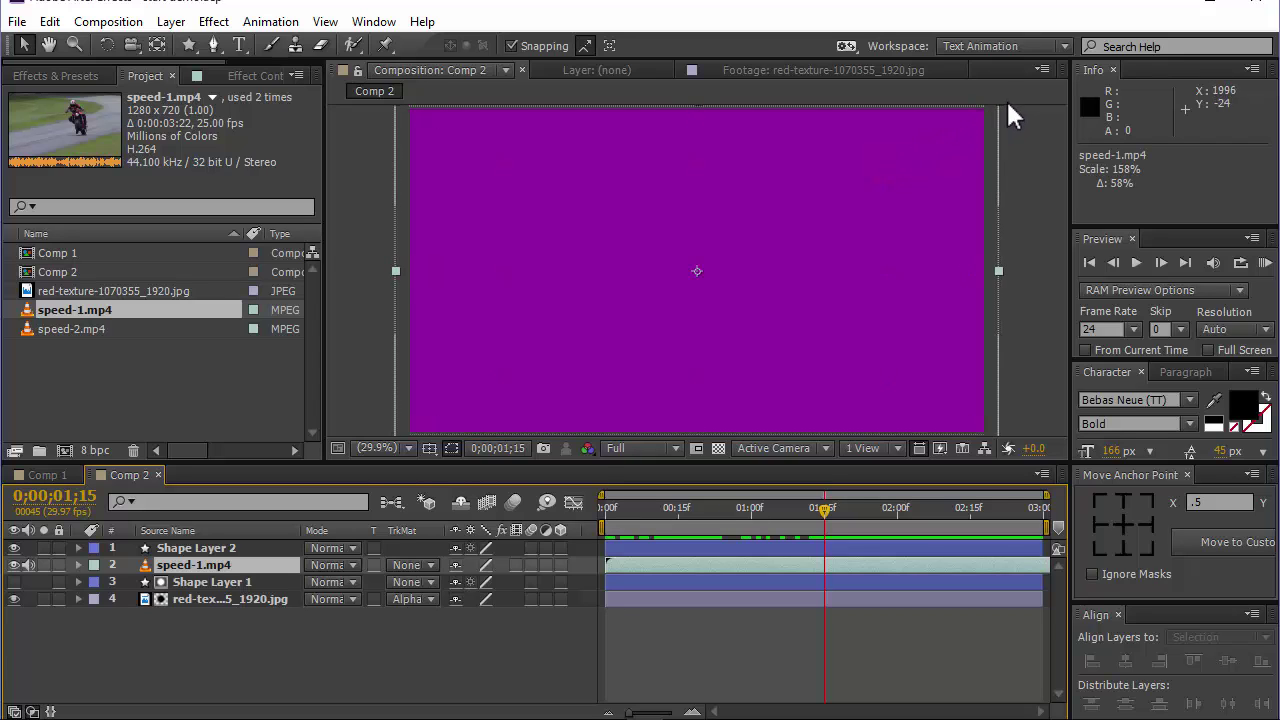
pyautogui.click(426, 562)
pyautogui.click(433, 613)
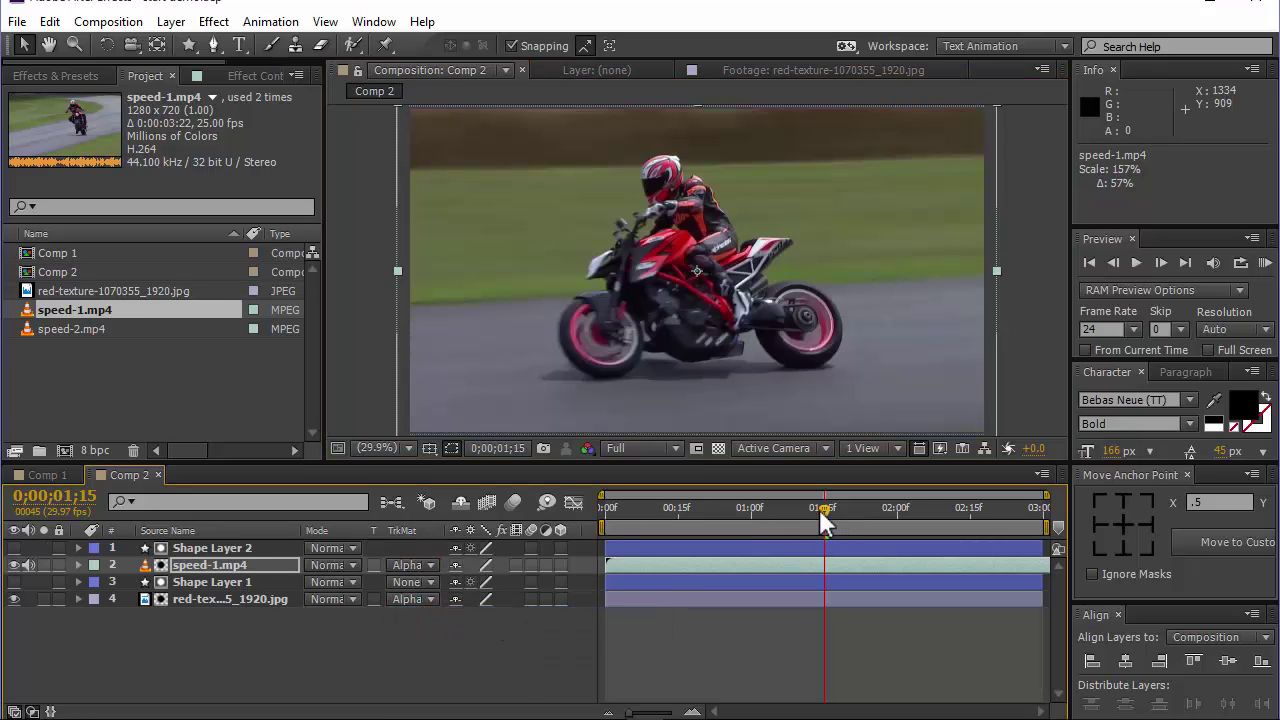
# - End the work area just before two seconds and run a RAM preview from the first frame
pyautogui.press('Home')
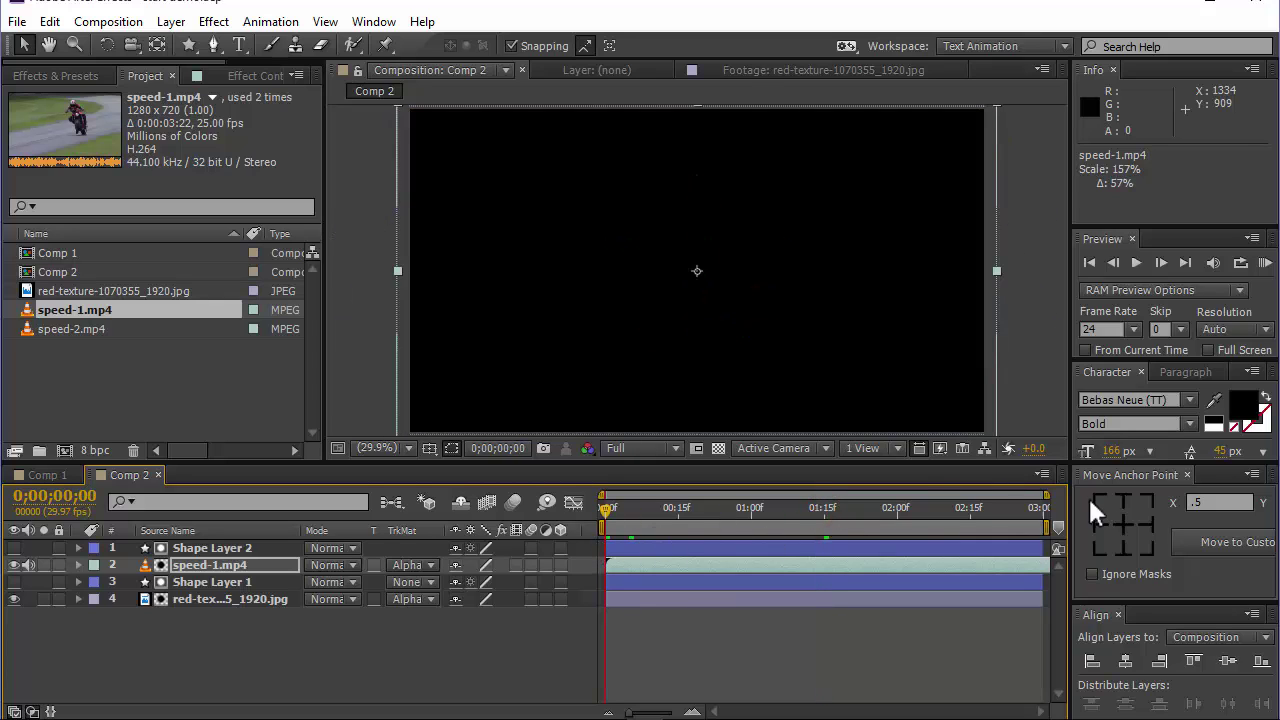
pyautogui.moveTo(1046, 526); pyautogui.dragTo(890, 527)
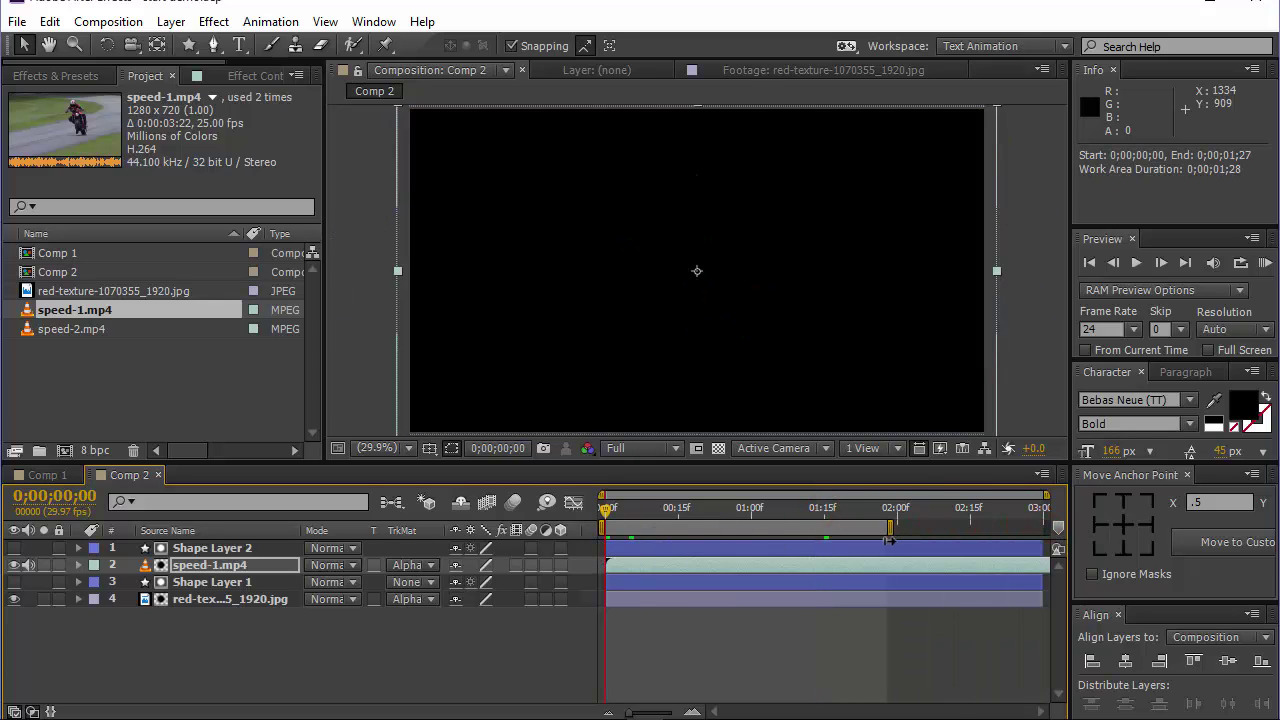
pyautogui.click(1265, 264)
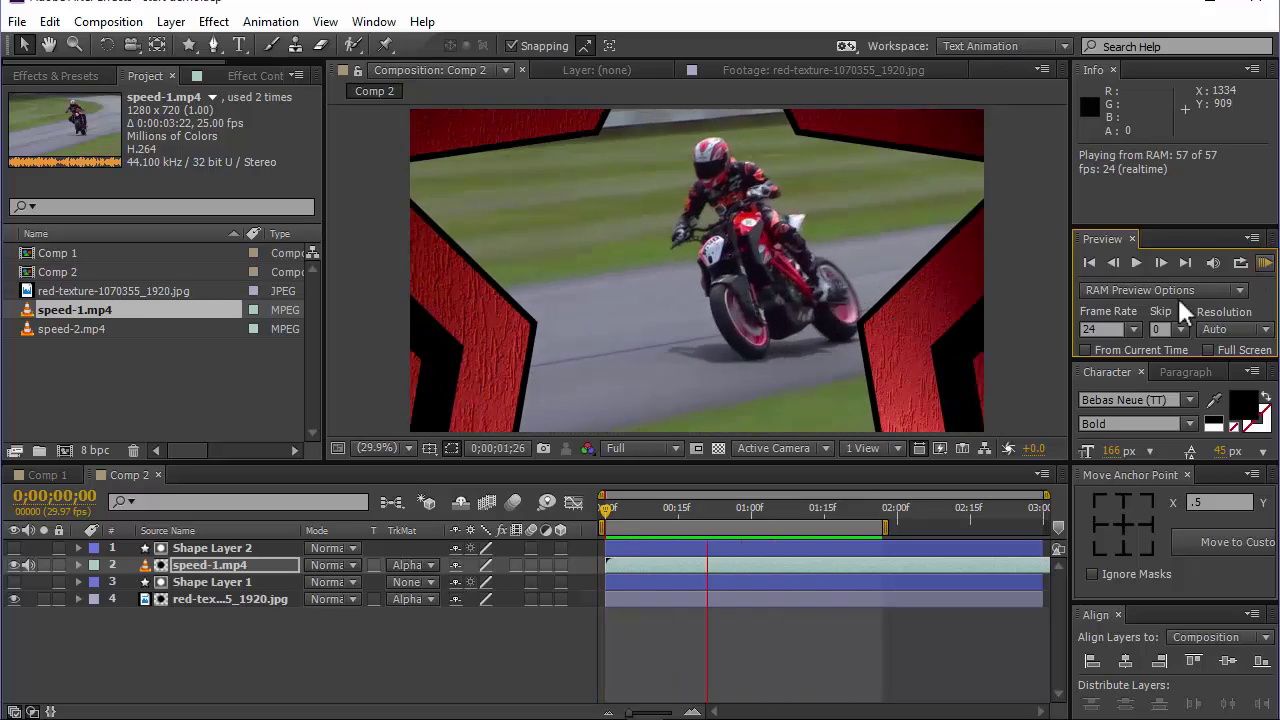
pyautogui.click(1032, 356)
pyautogui.click(607, 524)
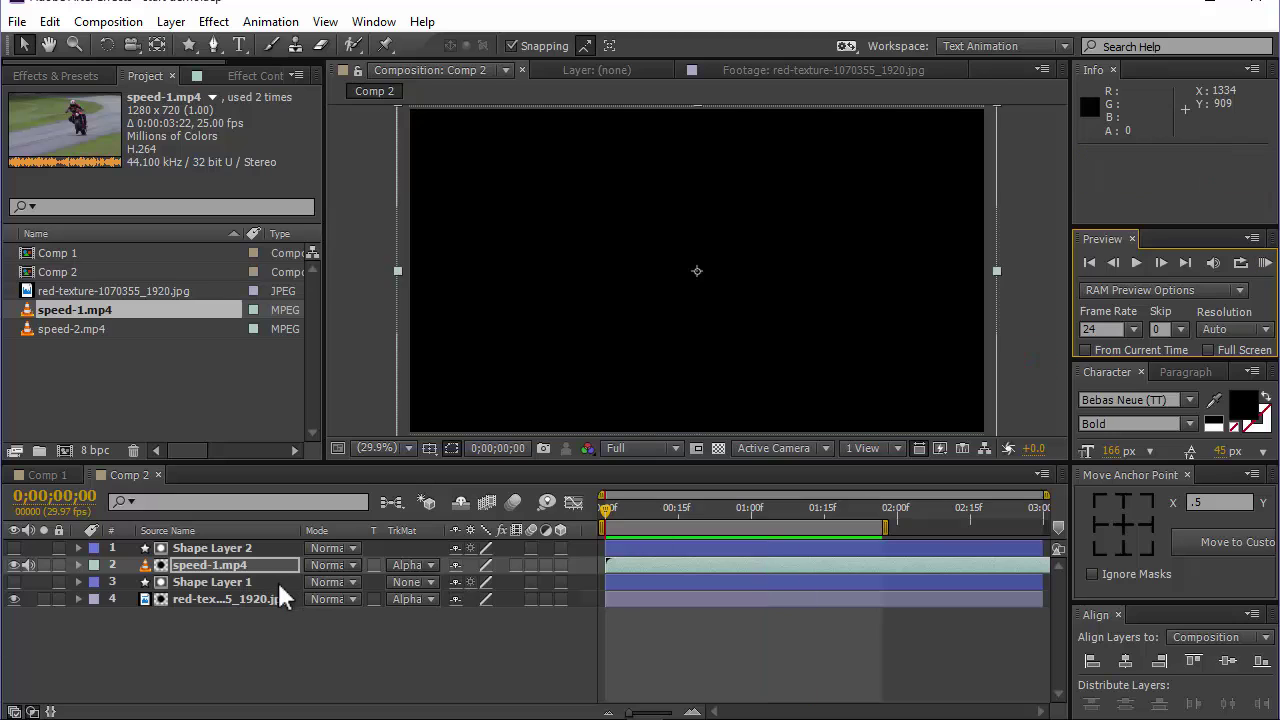
# - Reveal the layers' keyframes and set Shape Layer 2's Polystar 1 Scale at 0;00;00;11 to about 35.4%
pyautogui.click(217, 547)
pyautogui.keyDown('shift'); pyautogui.click(225, 581); pyautogui.keyUp('shift')
pyautogui.keyDown('shift'); pyautogui.click(226, 599); pyautogui.keyUp('shift')
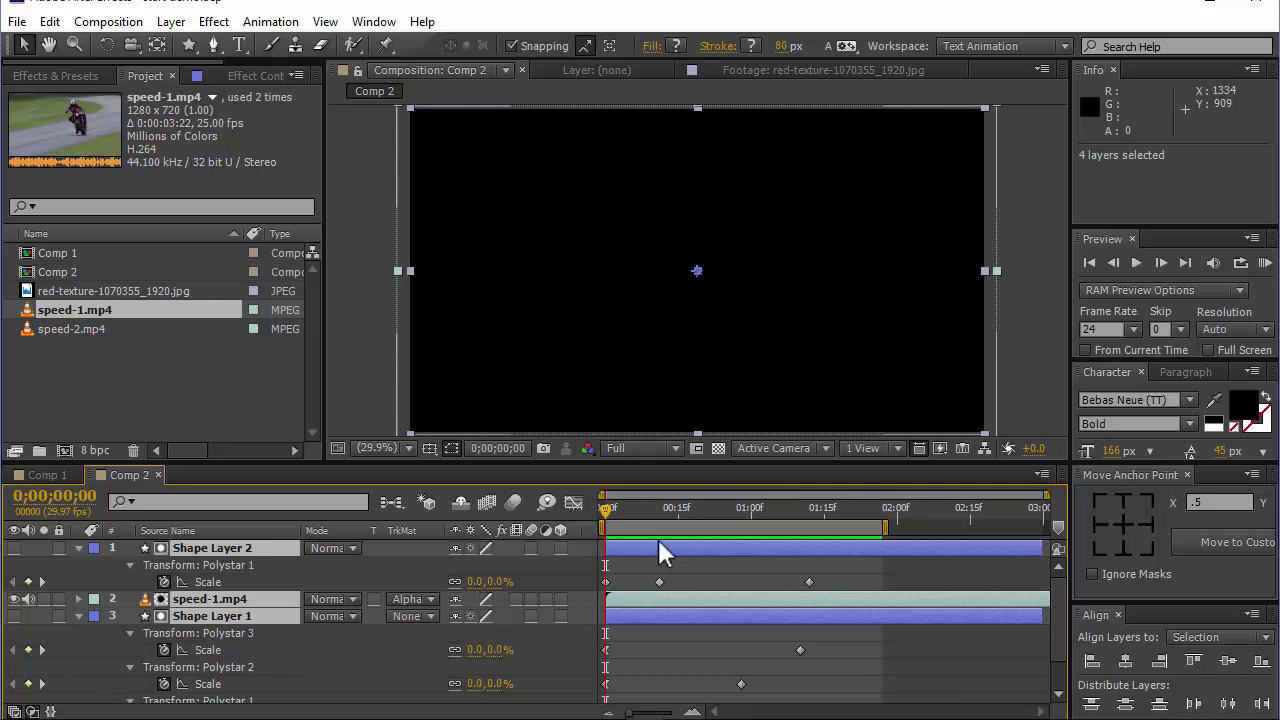
pyautogui.moveTo(606, 510); pyautogui.dragTo(657, 519)
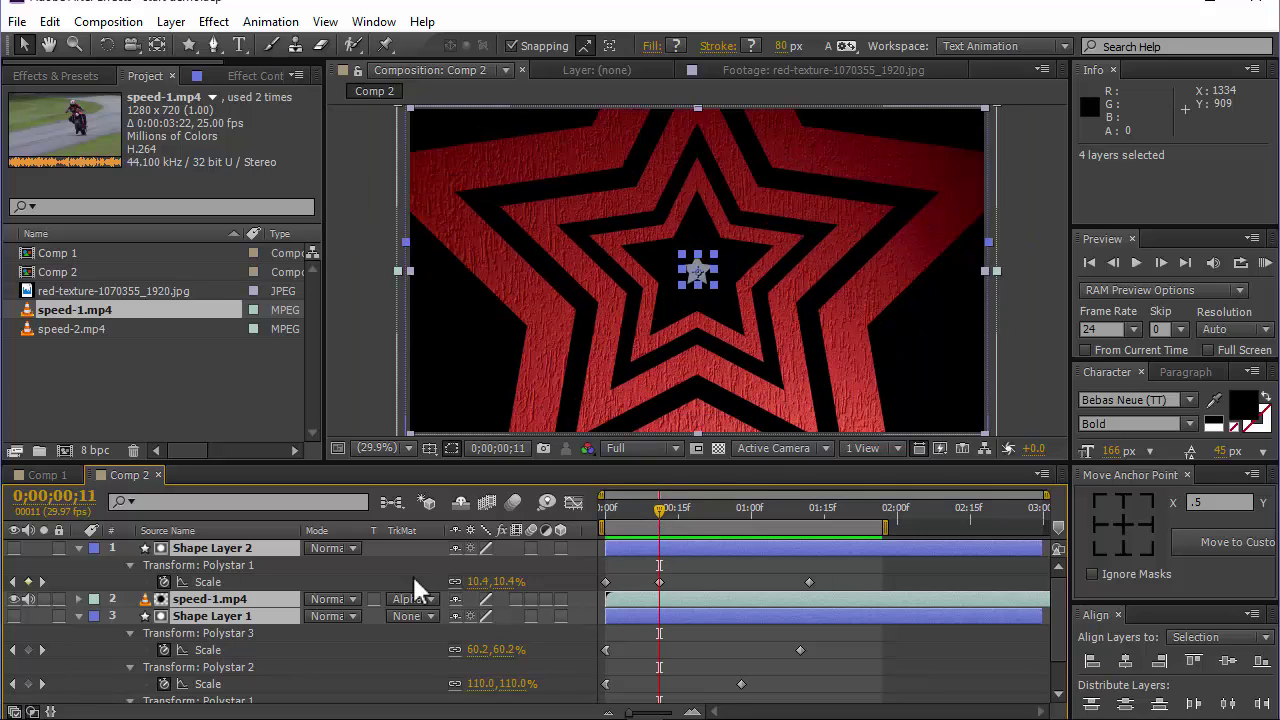
pyautogui.moveTo(500, 581); pyautogui.dragTo(527, 579)
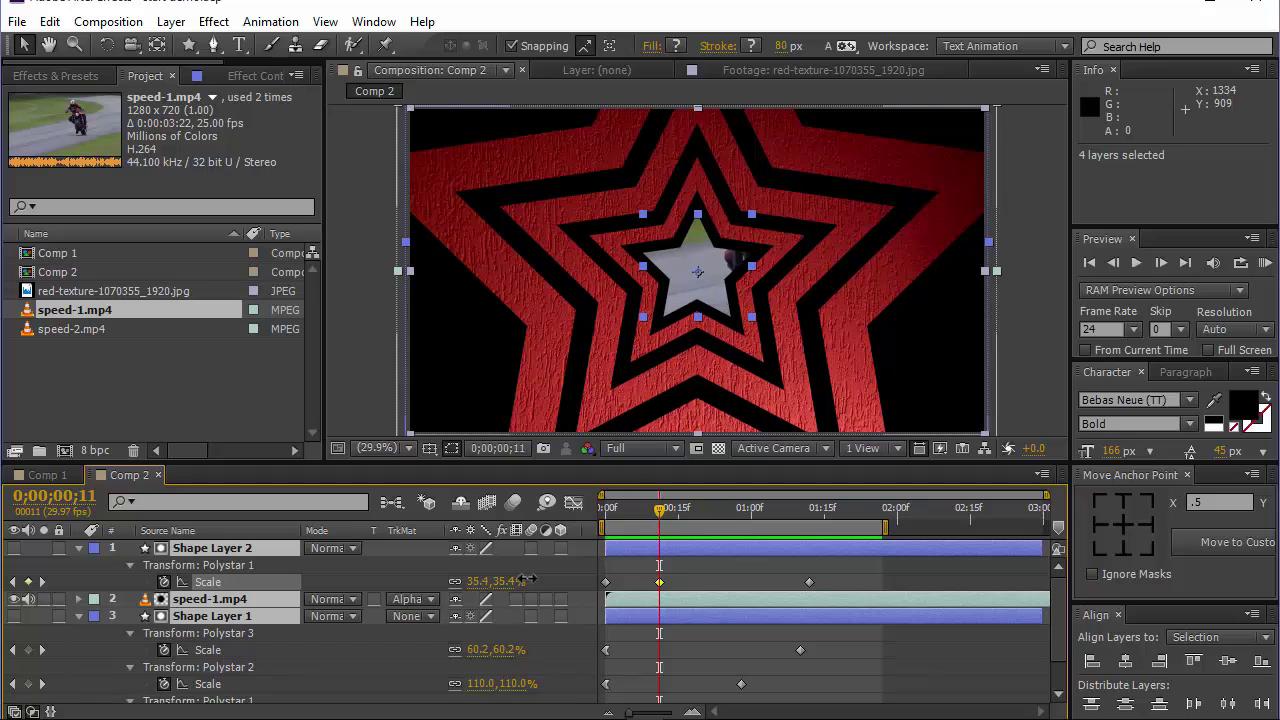
pyautogui.moveTo(661, 516); pyautogui.dragTo(813, 547)
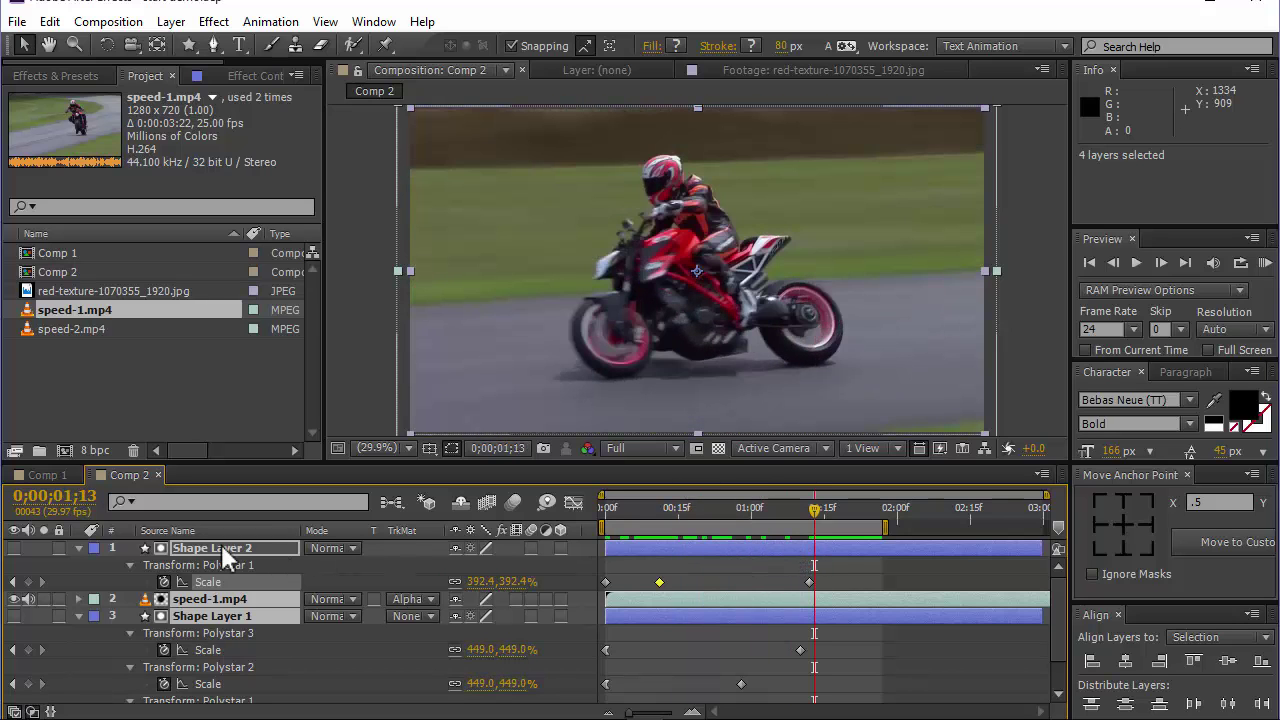
pyautogui.click(79, 547)
pyautogui.click(260, 636)
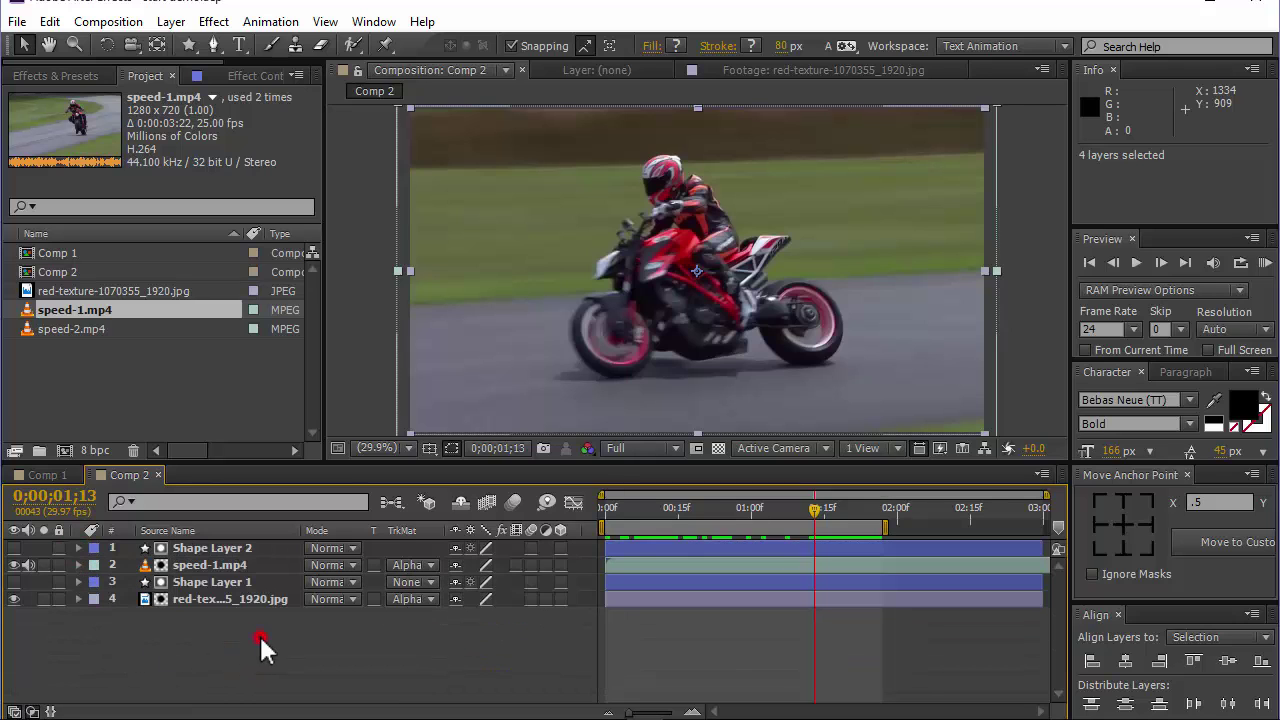
# - Add speed-2.mp4 as the lowest layer and shift the four layers above it to start at 0;00;01;01
pyautogui.moveTo(100, 328); pyautogui.dragTo(170, 630)
pyautogui.moveTo(642, 646); pyautogui.dragTo(651, 607)
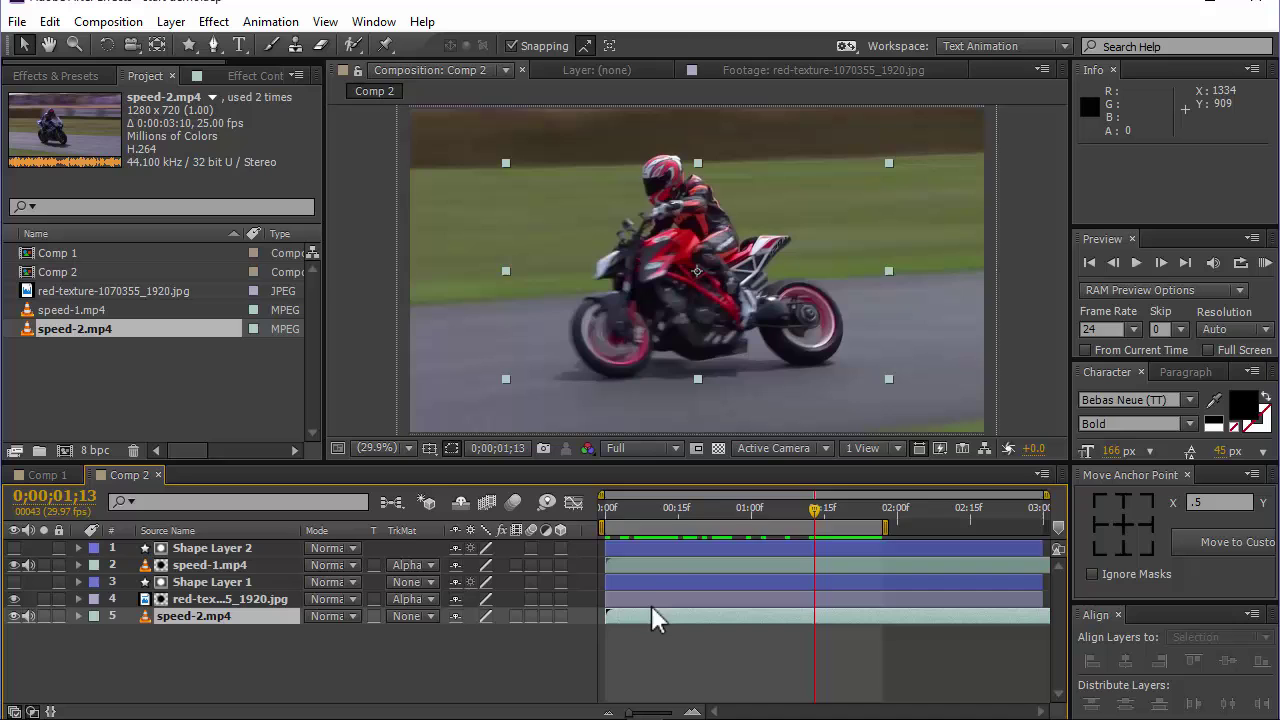
pyautogui.click(664, 548)
pyautogui.keyDown('shift'); pyautogui.click(299, 591); pyautogui.keyUp('shift')
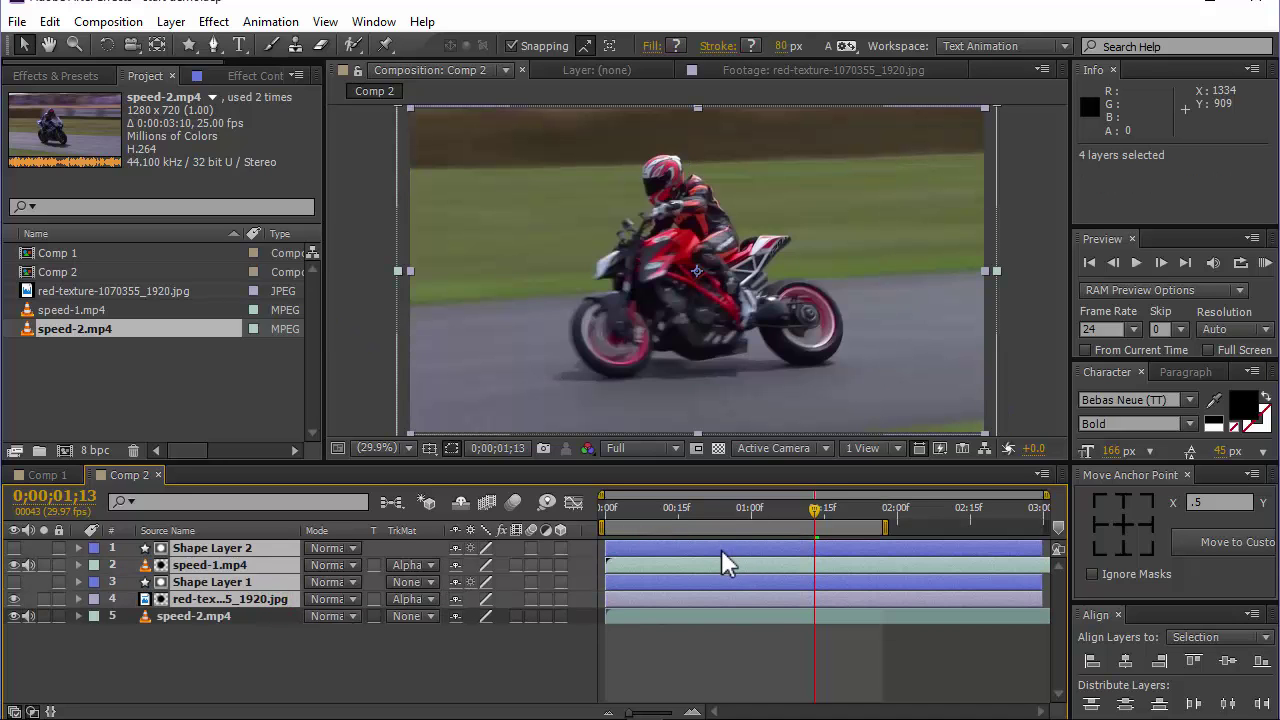
pyautogui.moveTo(721, 549); pyautogui.dragTo(870, 544)
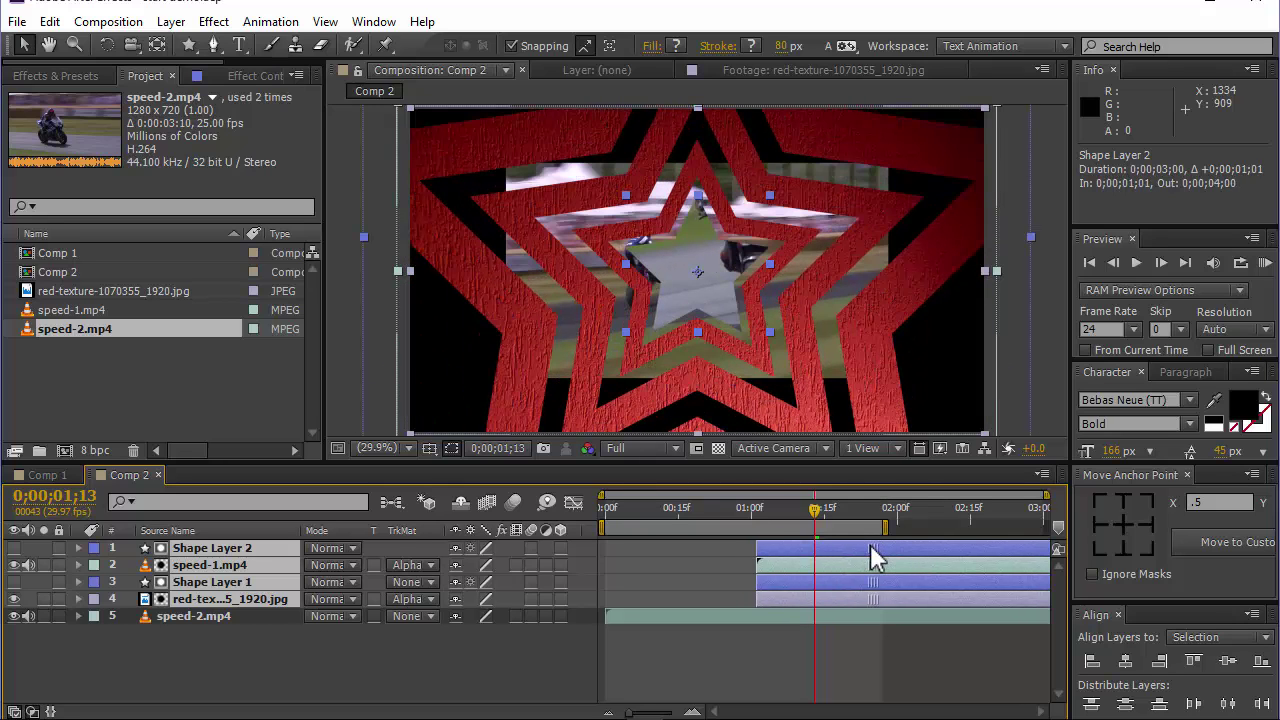
pyautogui.click(339, 663)
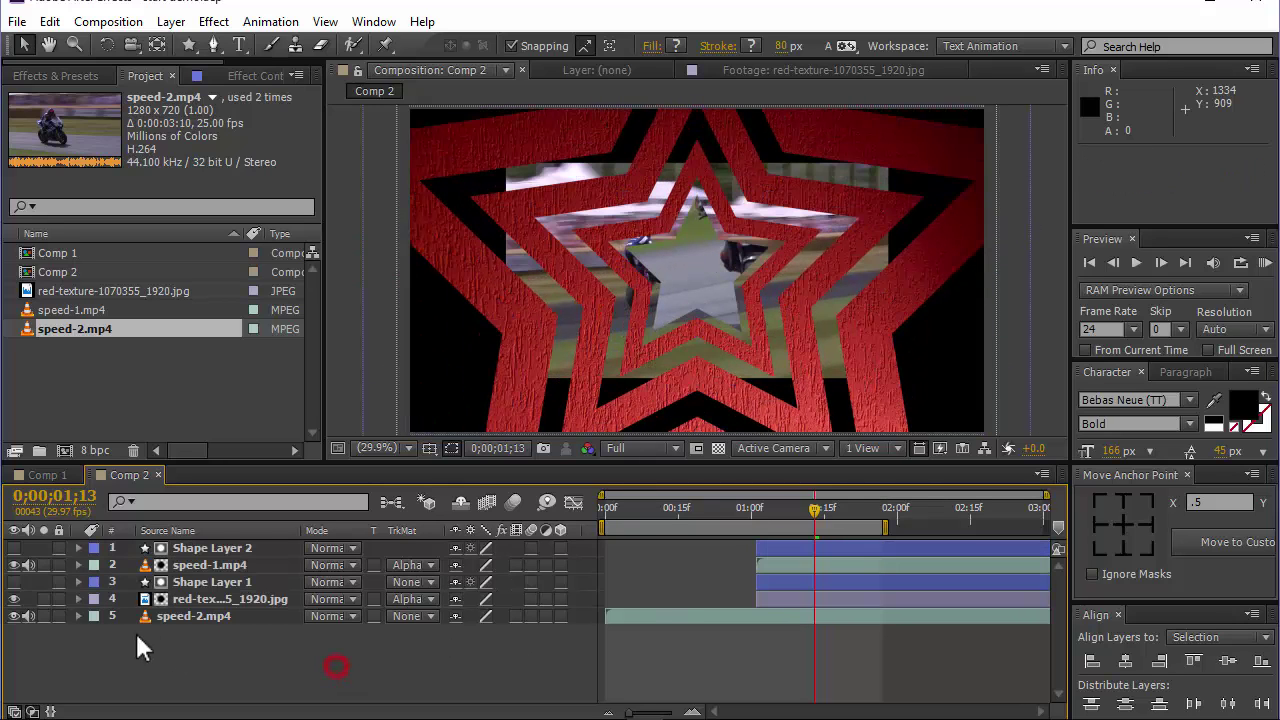
# - Enlarge speed-2.mp4 to about 158% while it is soloed, restore the other layers and start a RAM preview
pyautogui.click(43, 616)
pyautogui.click(855, 265)
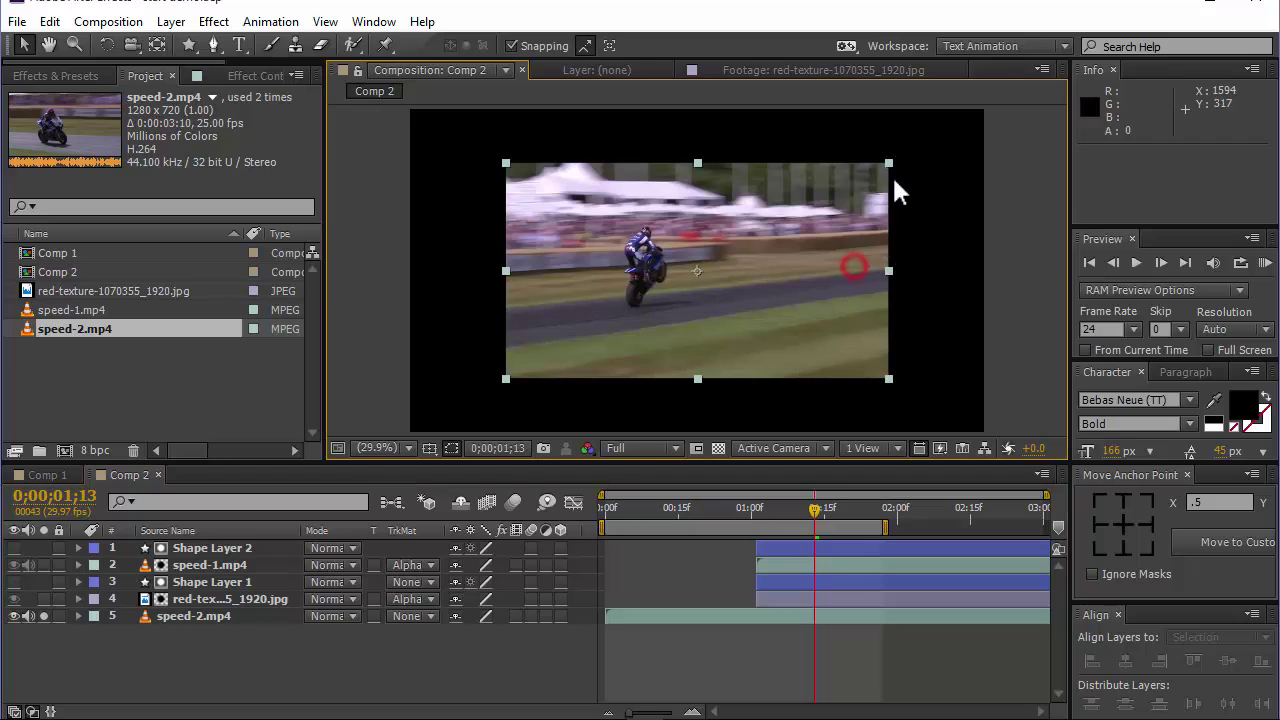
pyautogui.moveTo(890, 166); pyautogui.dragTo(1024, 98)
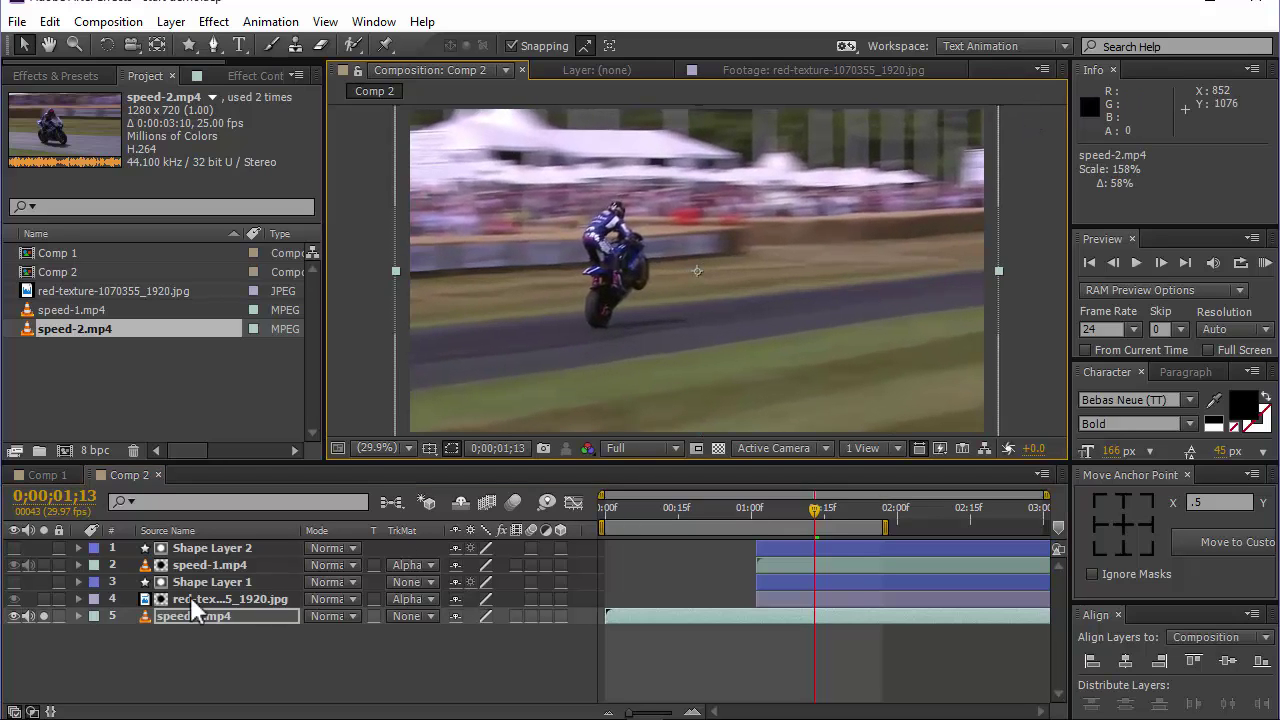
pyautogui.click(44, 616)
pyautogui.click(1265, 262)
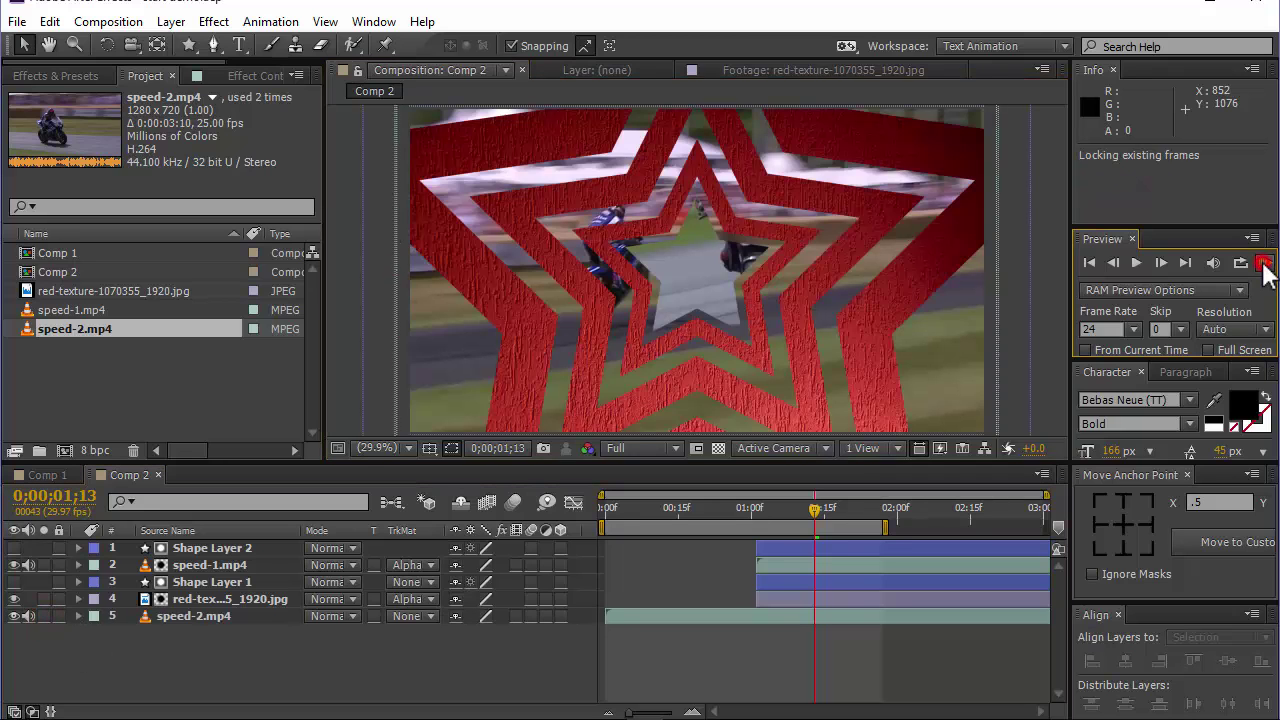